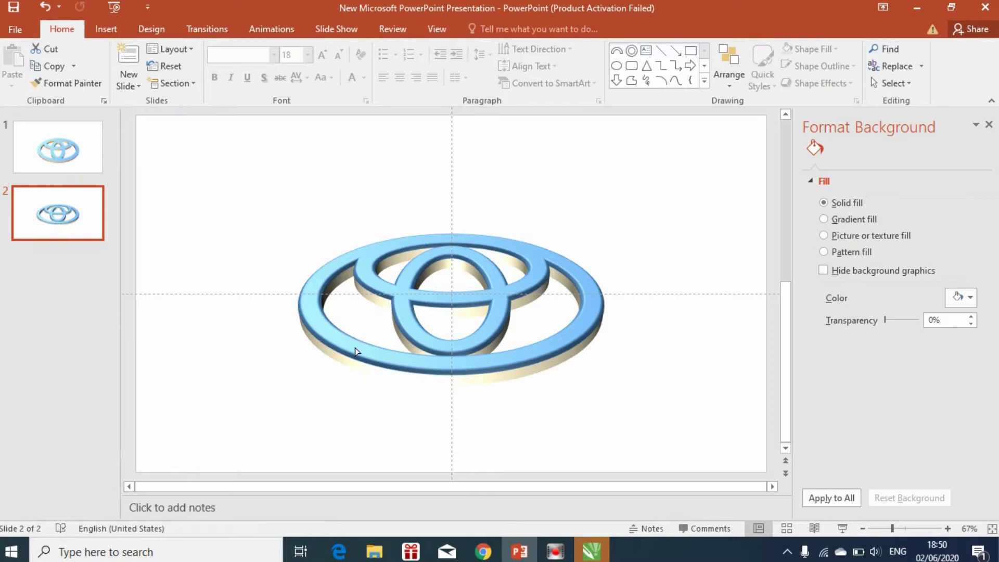
Insert a new slide after slide 2 and delete its title and content placeholders
right_click(87, 207)
click(117, 293)
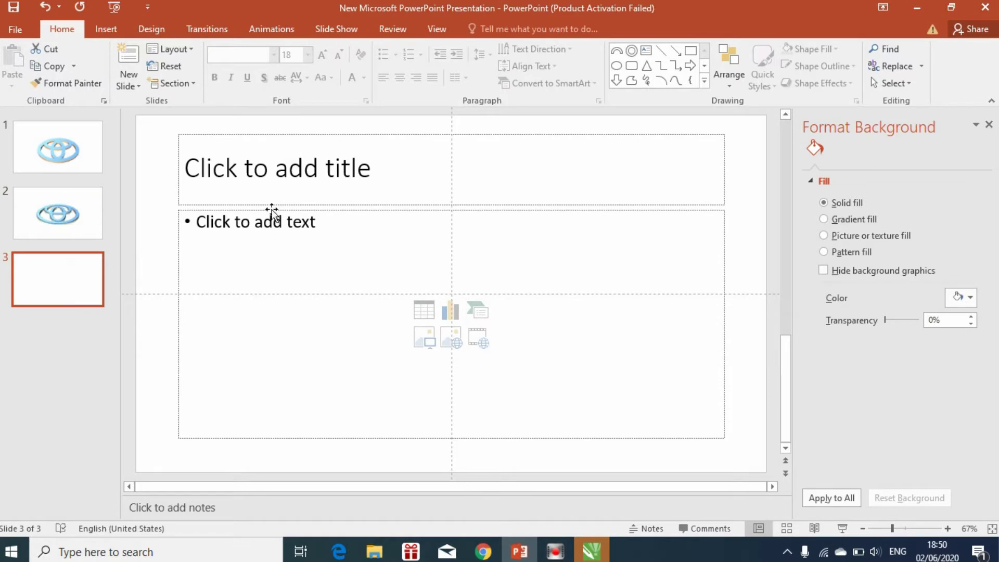
drag(168, 125, 743, 459)
key(Delete)
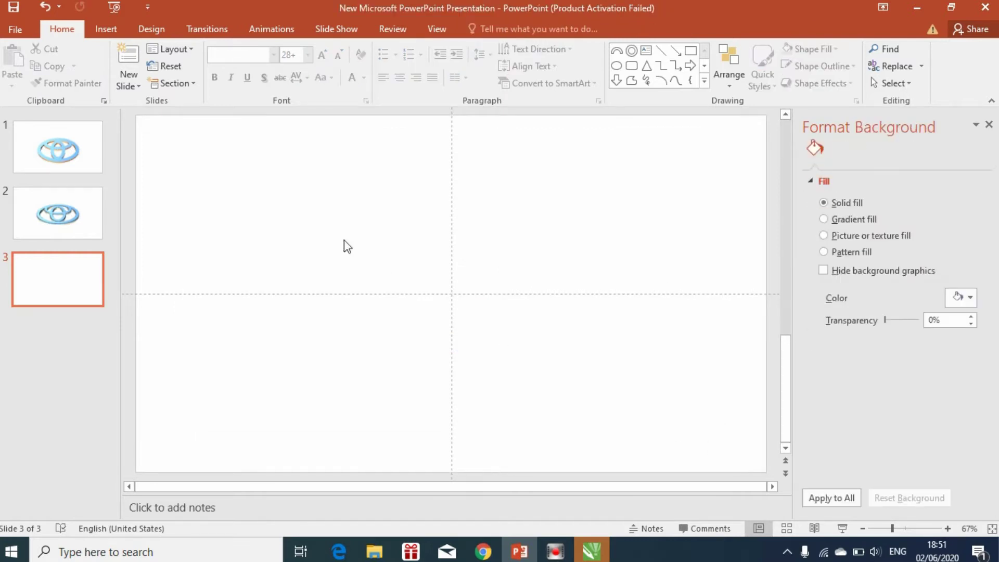
Draw a large blue donut on slide 3, centre it, and widen its hole into a thin ring
click(109, 31)
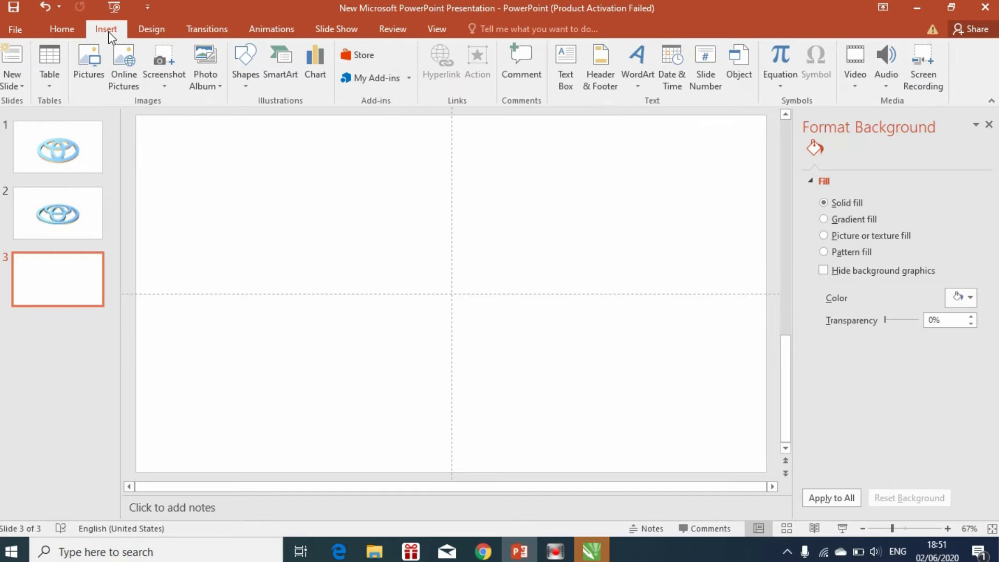
click(244, 88)
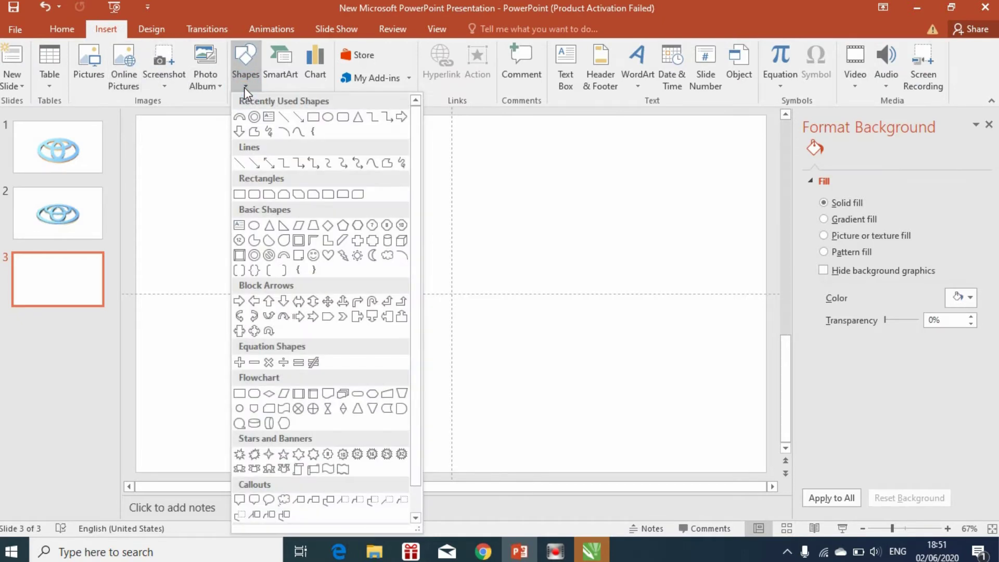
click(254, 256)
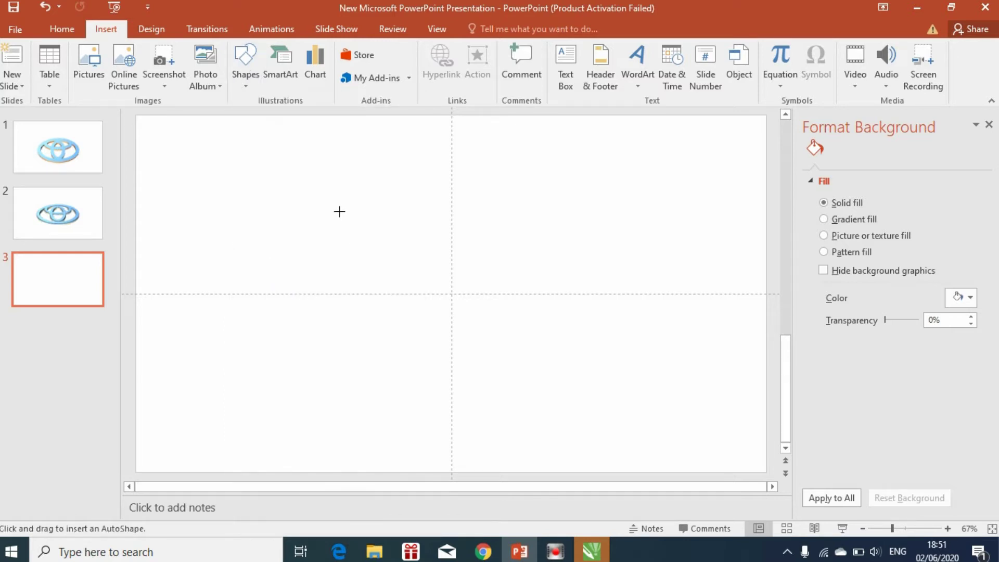
drag(340, 211, 621, 416)
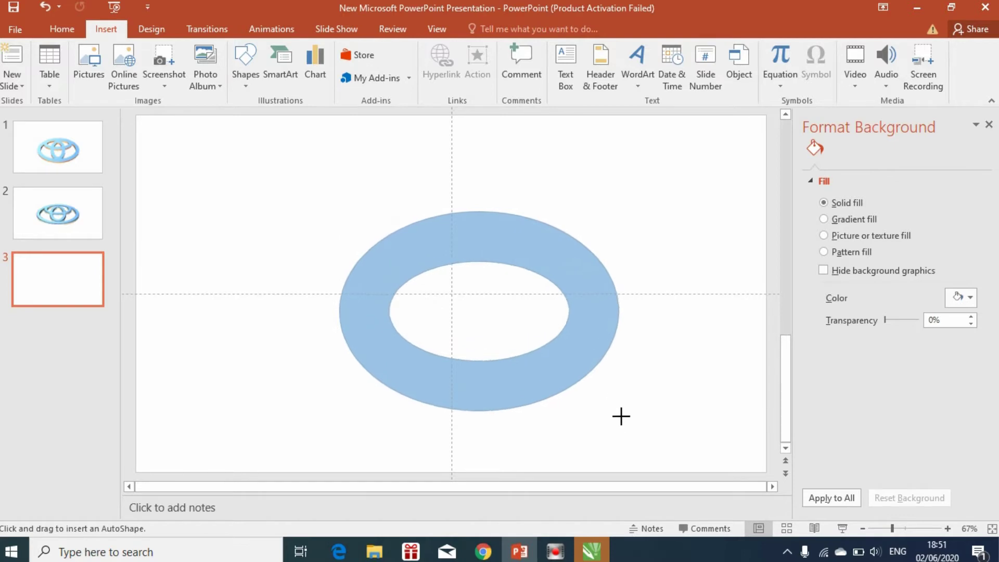
drag(621, 416, 641, 438)
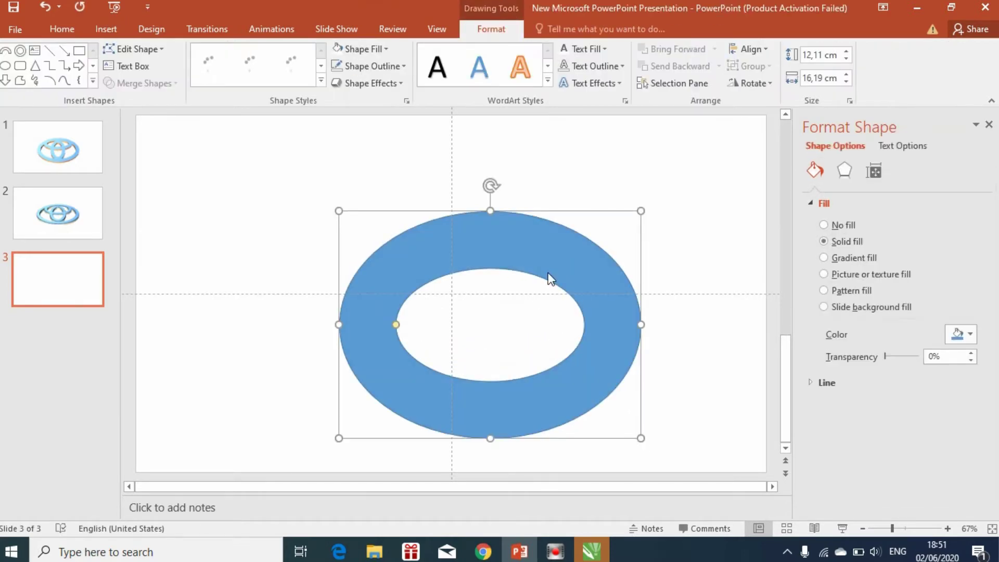
drag(548, 270, 506, 244)
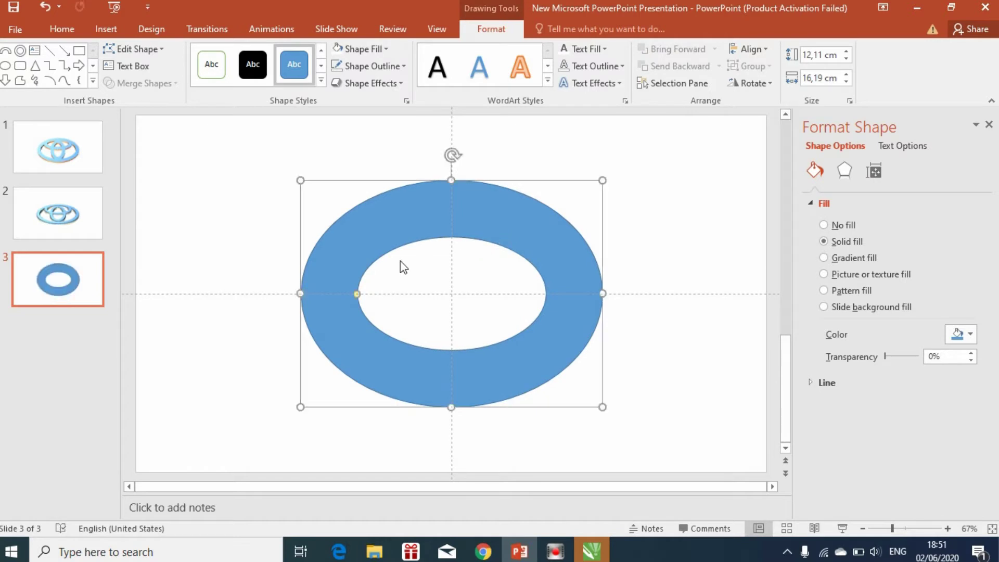
drag(356, 295, 321, 297)
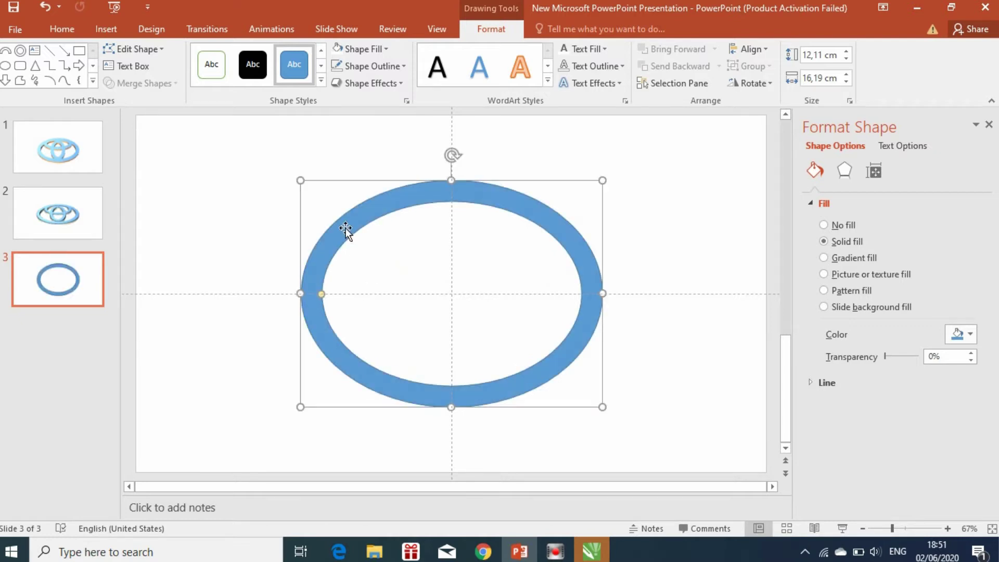
Copy the ring into a tall narrow oval centred inside the large ring, with a slightly thicker band
drag(344, 227, 363, 226)
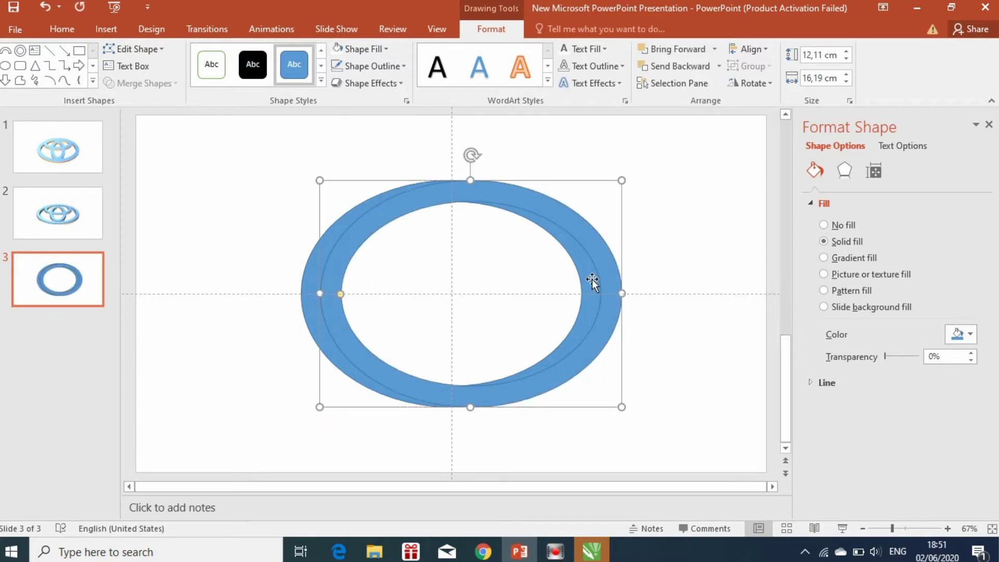
drag(623, 293, 419, 295)
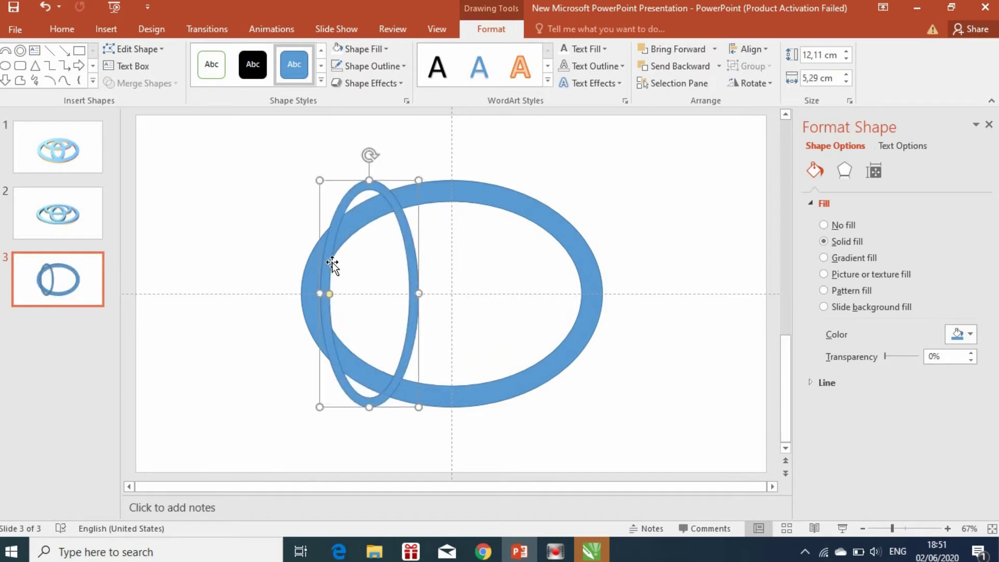
drag(329, 259, 404, 279)
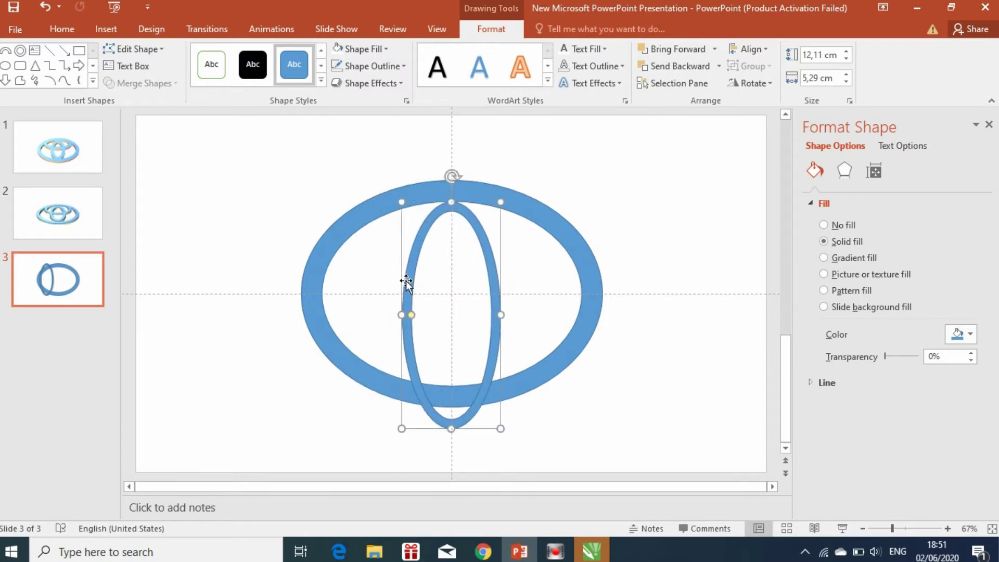
drag(451, 427, 451, 387)
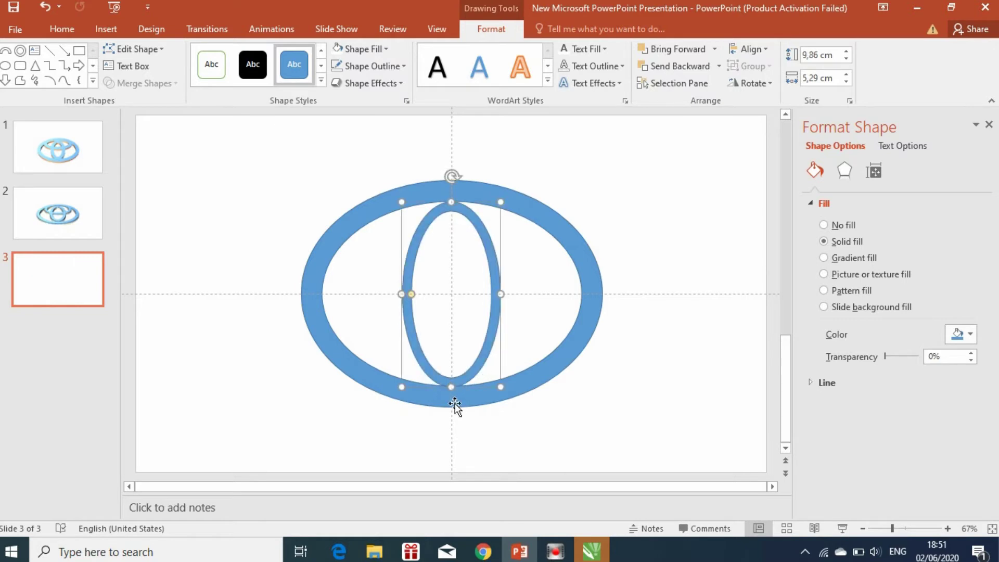
drag(412, 295, 424, 298)
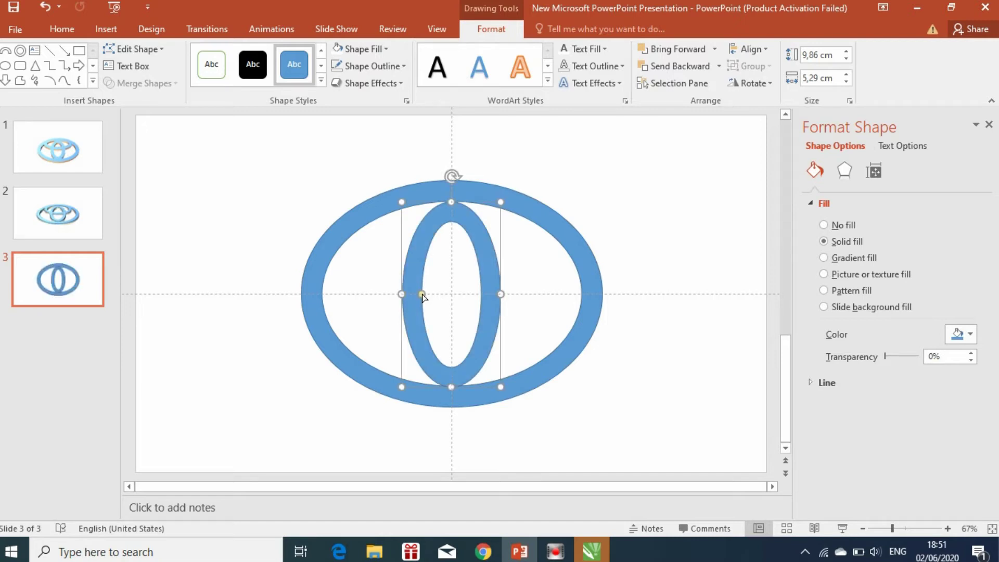
Draw a second donut across the top centre and thin its band into a flat ring
click(107, 29)
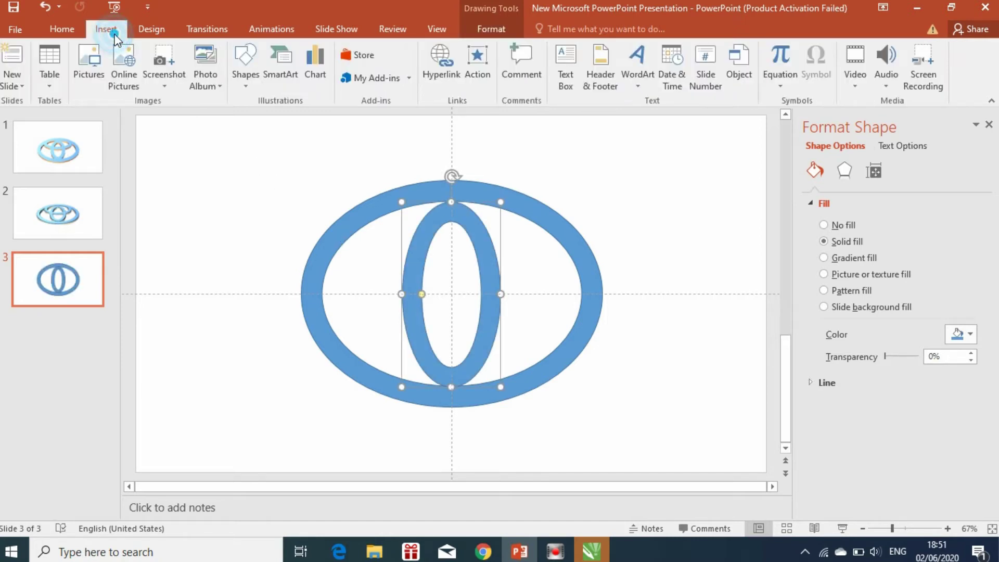
click(245, 87)
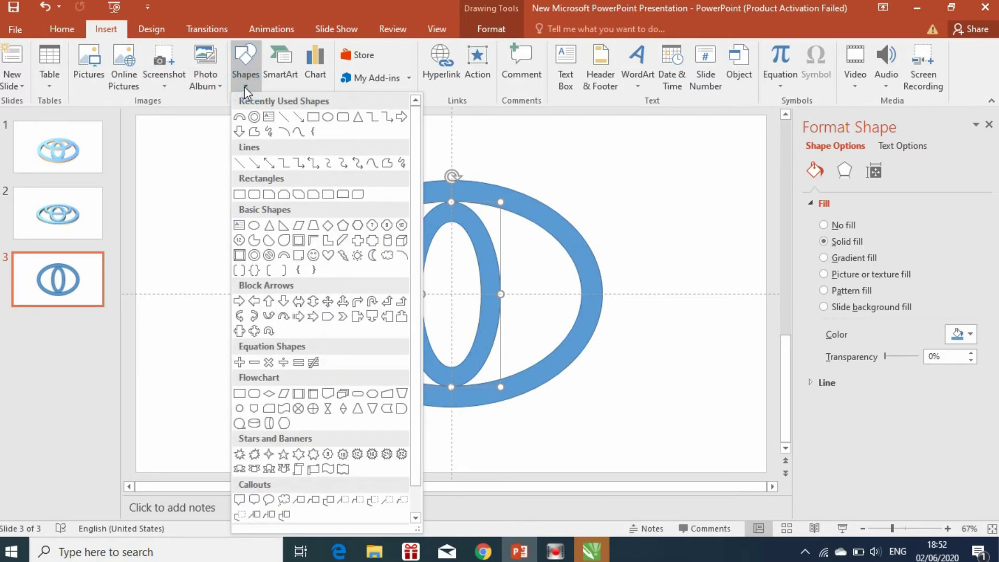
click(254, 256)
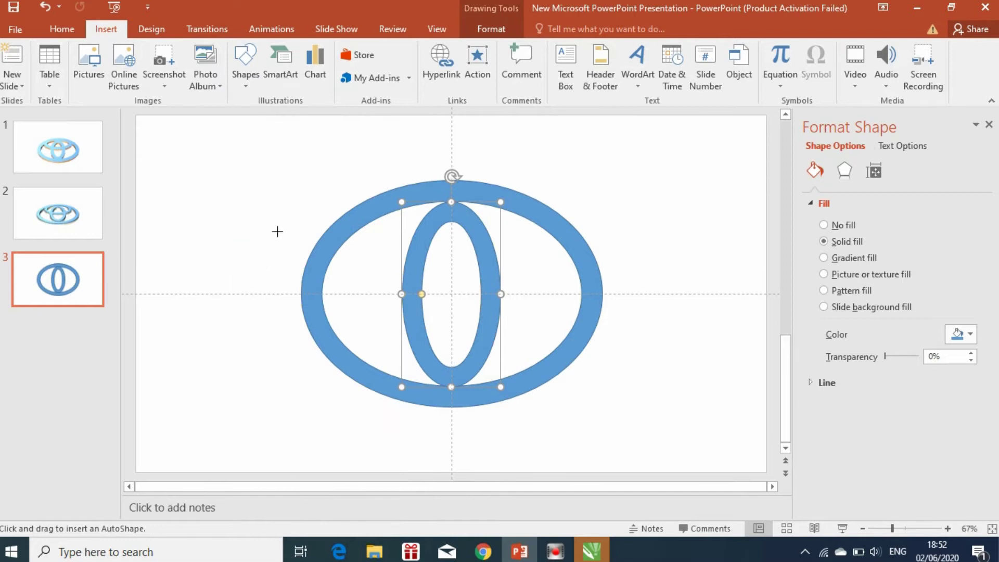
drag(255, 187, 445, 313)
mouse_move(335, 216)
mouse_down()
mouse_move(432, 227)
mouse_move(438, 207)
mouse_up()
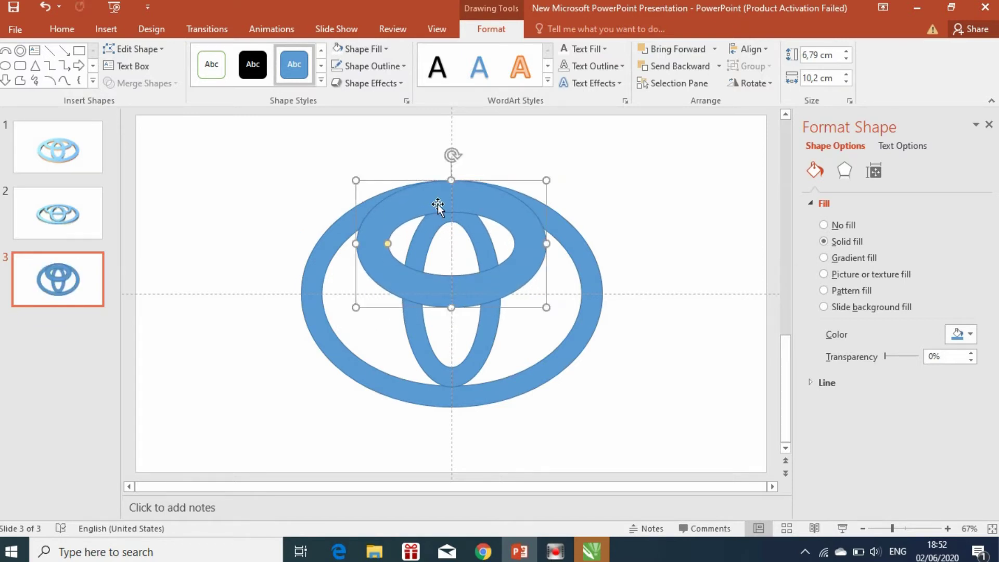
drag(389, 246, 376, 244)
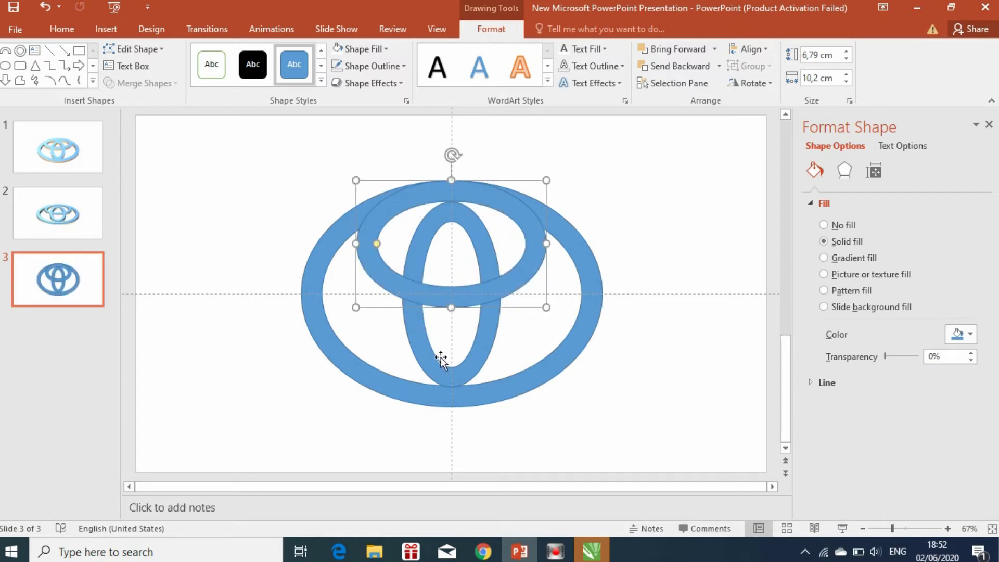
click(595, 192)
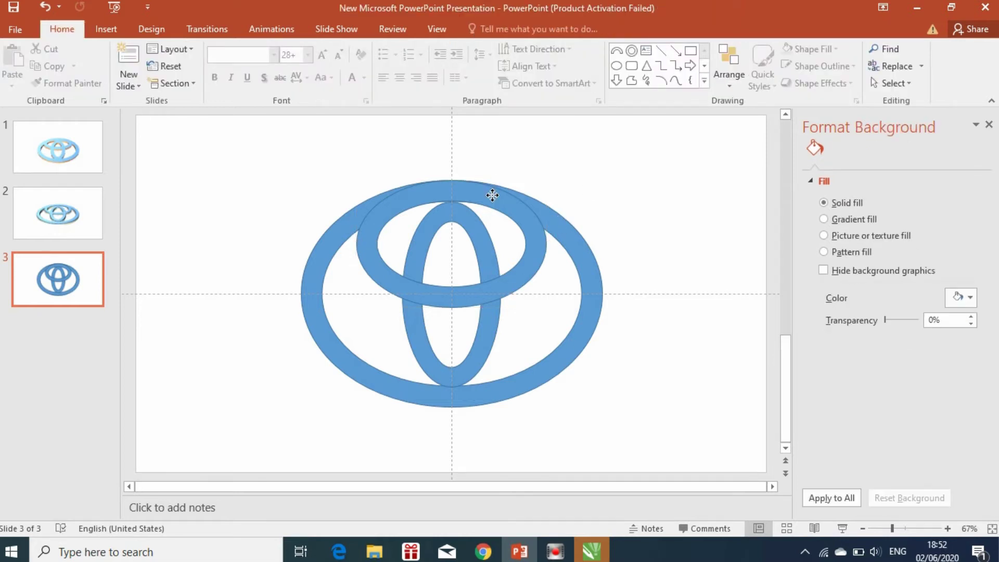
Remove the outline from the top ring, the outer ring and the vertical ellipse
click(493, 195)
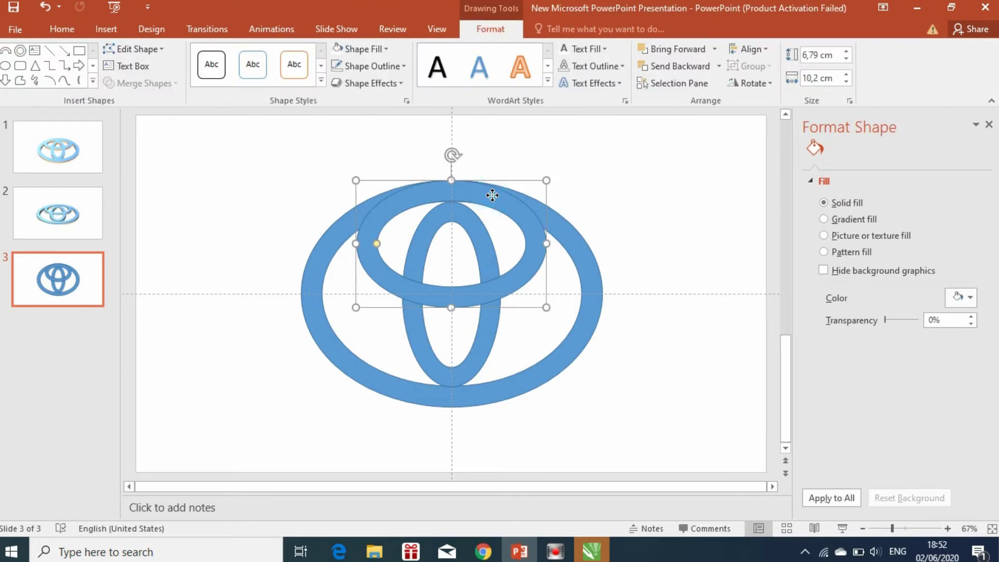
click(390, 65)
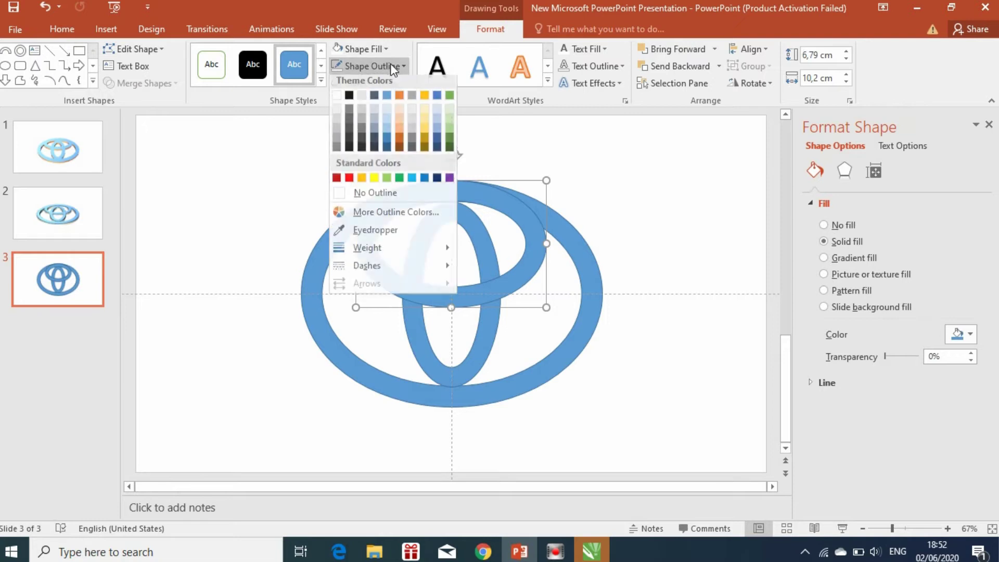
click(363, 195)
click(337, 235)
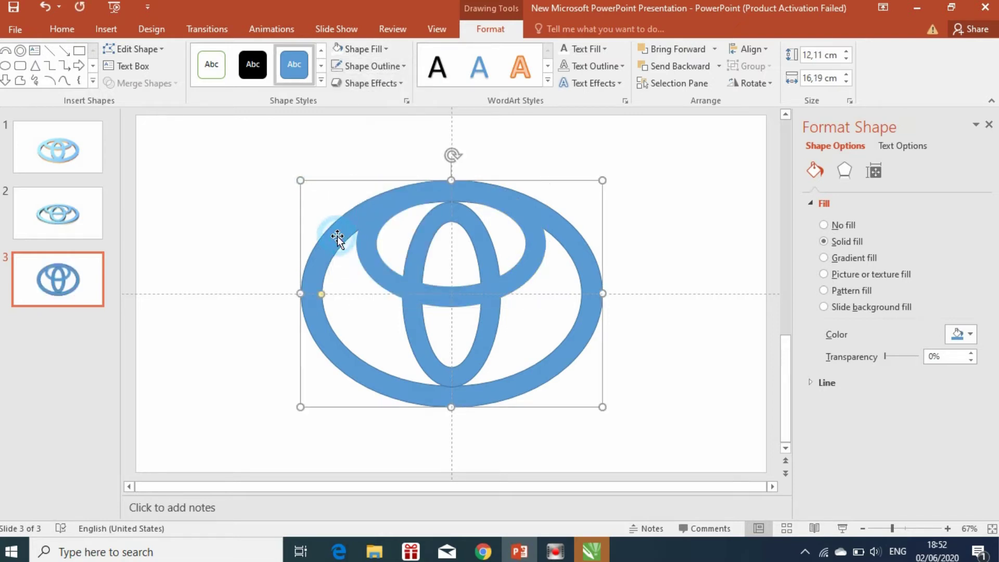
click(391, 66)
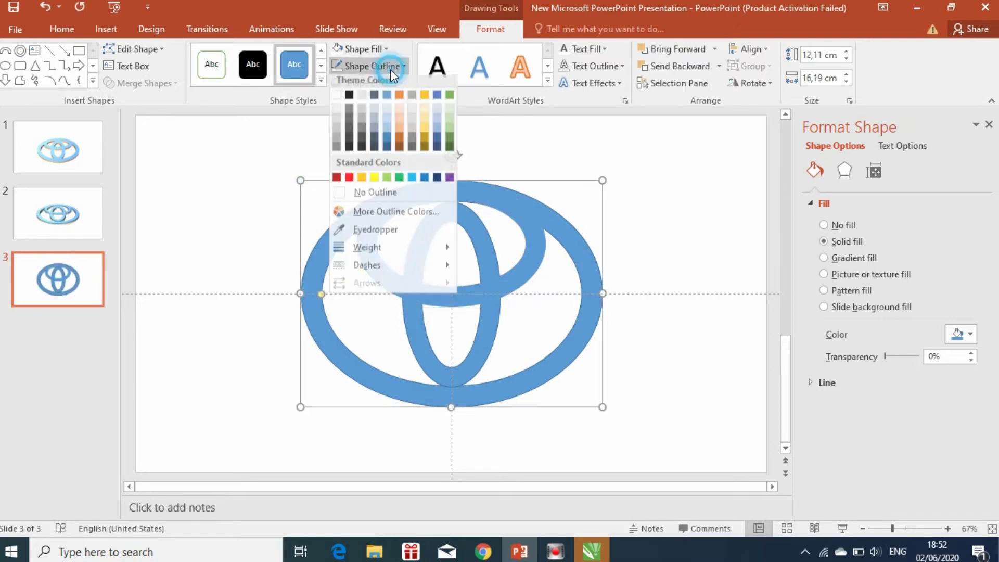
click(361, 198)
click(409, 324)
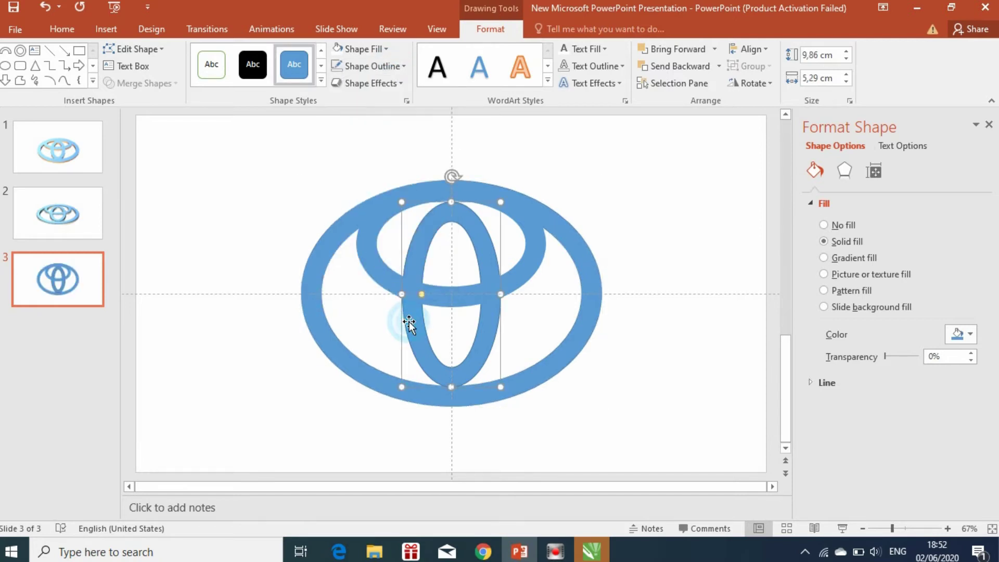
click(366, 65)
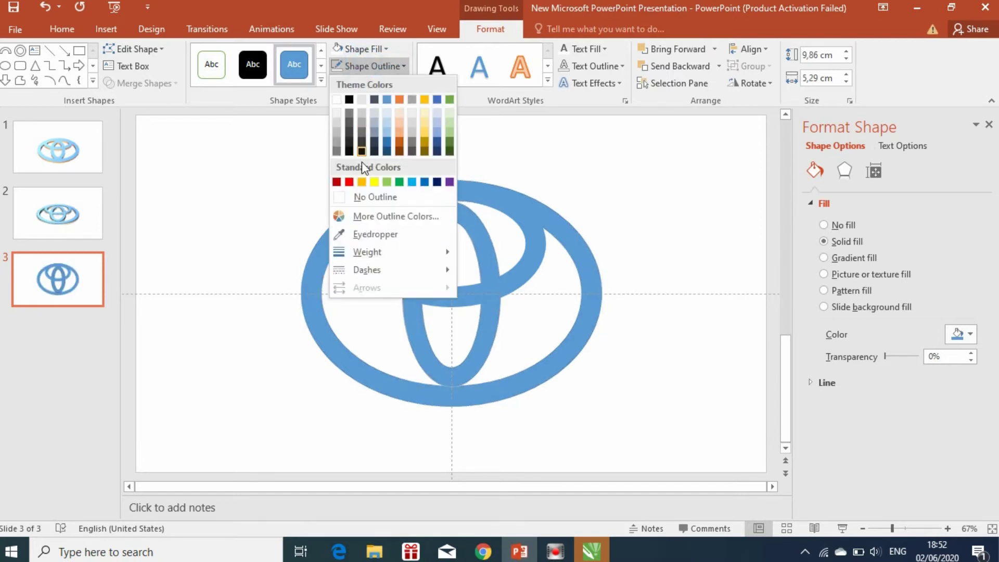
click(364, 196)
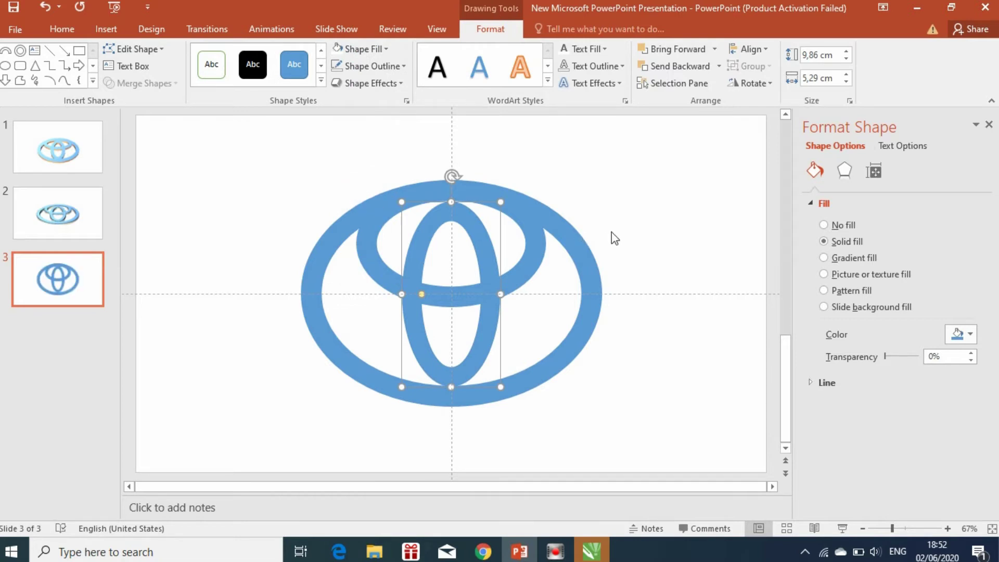
click(580, 241)
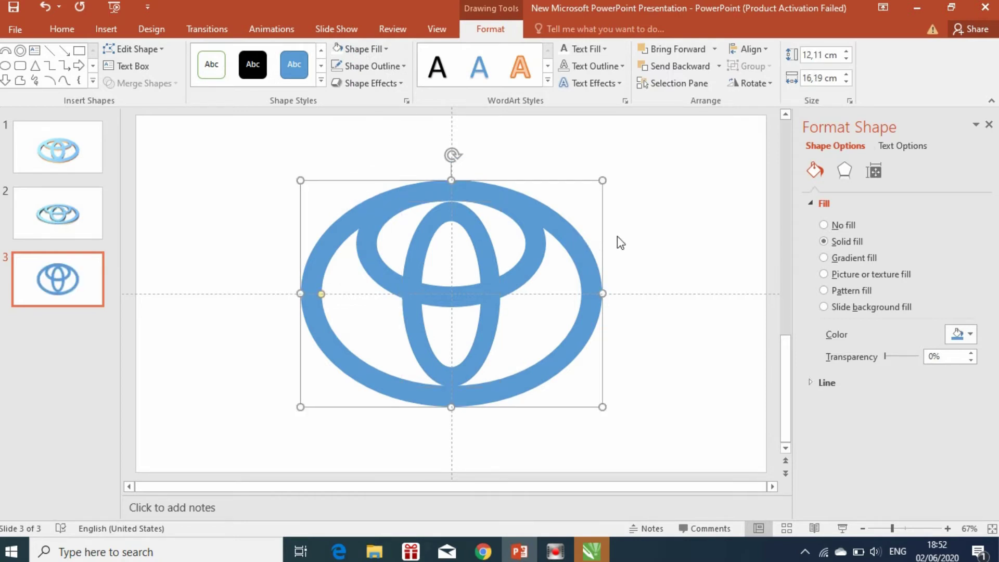
click(643, 236)
click(465, 225)
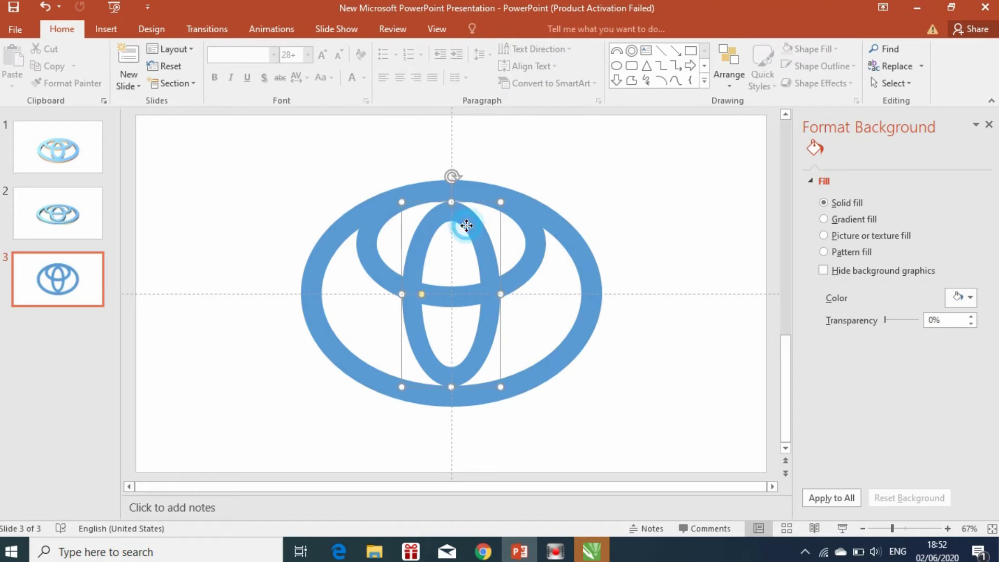
drag(452, 202, 452, 200)
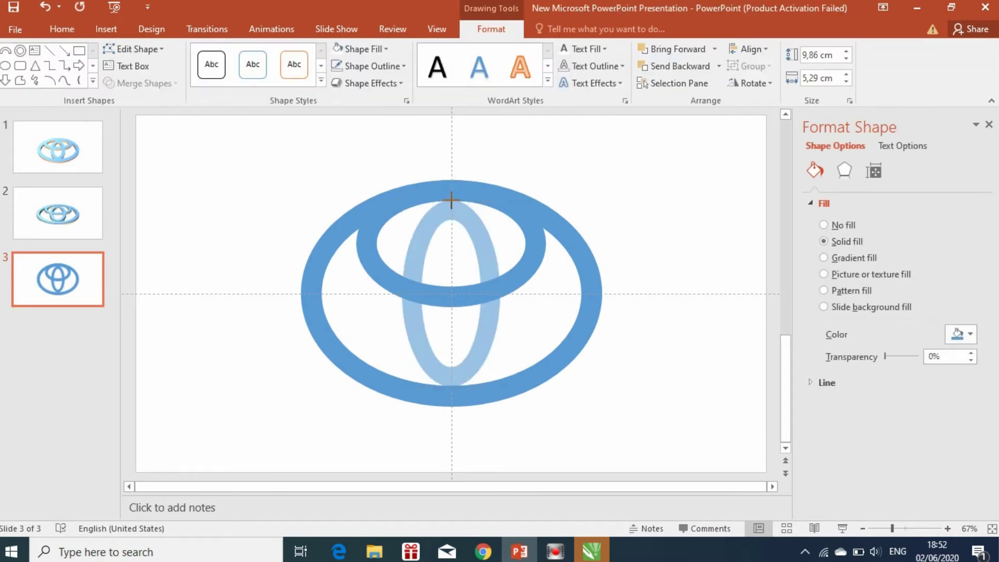
click(624, 192)
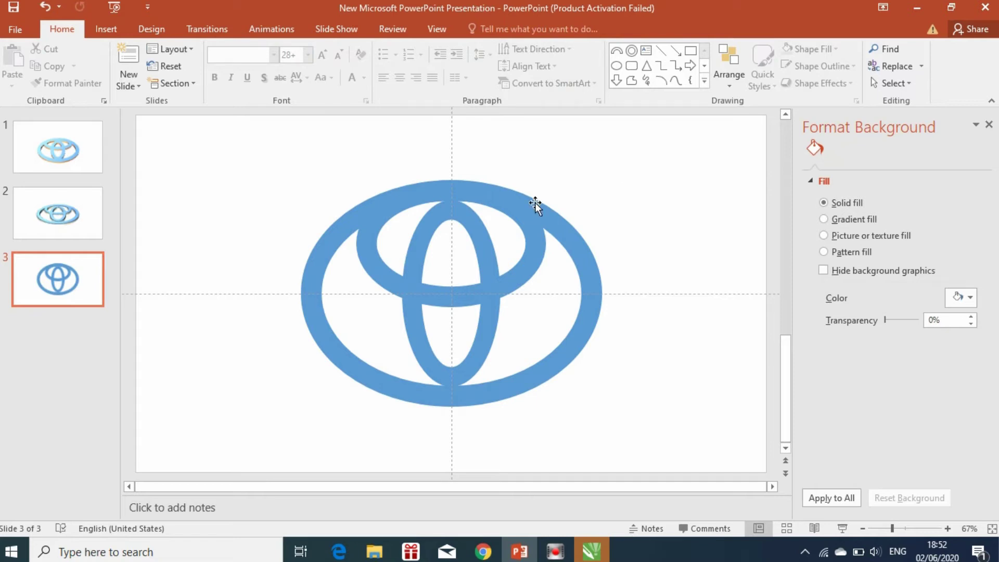
Select all three ellipses and group them into one logo object
drag(277, 146, 643, 418)
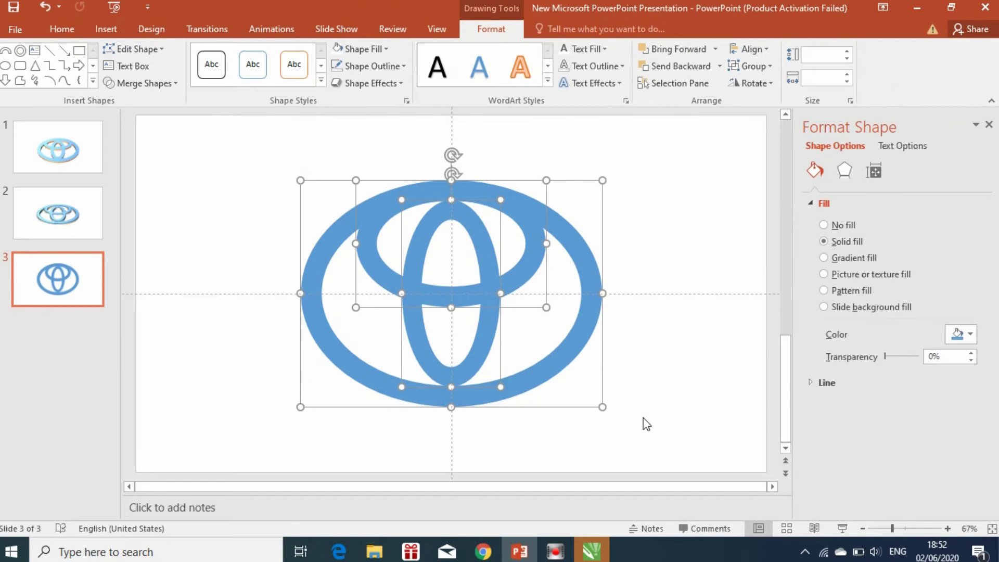
click(768, 68)
click(758, 85)
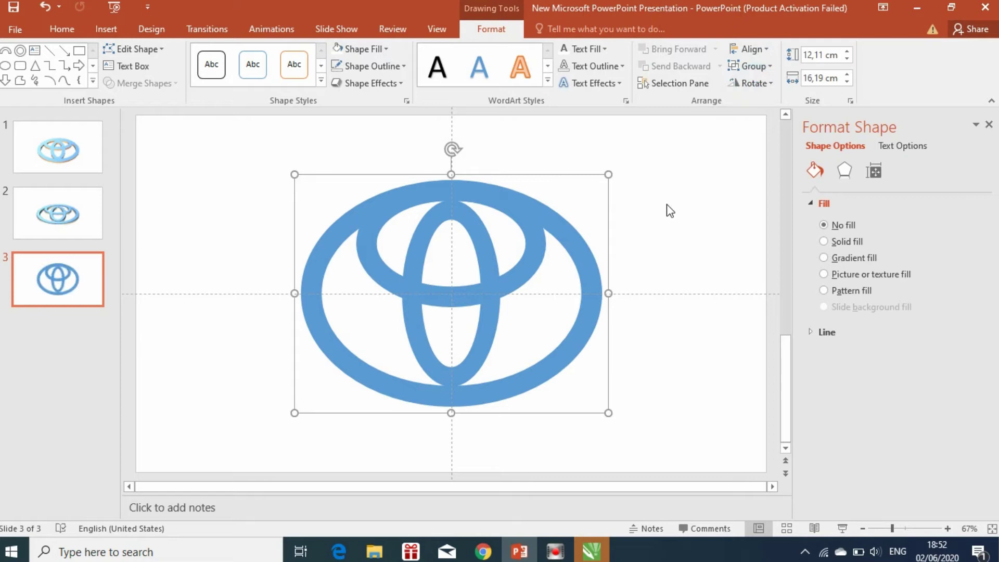
click(557, 219)
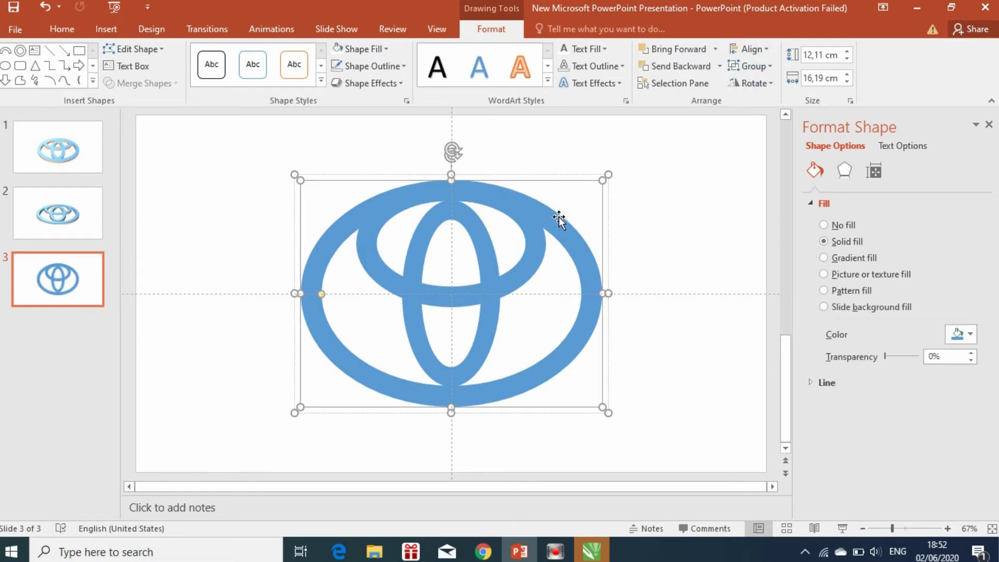
click(631, 214)
click(572, 225)
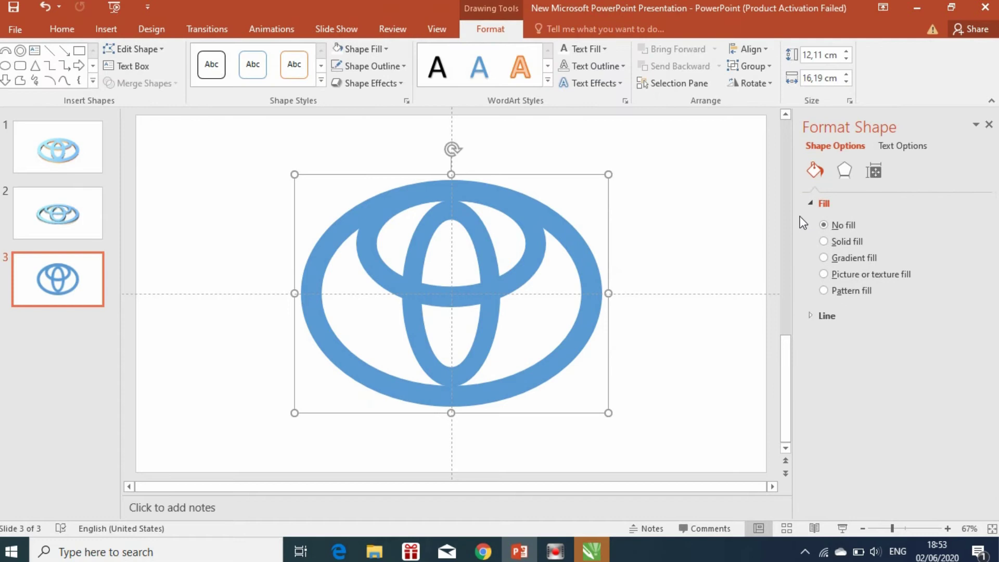
click(844, 173)
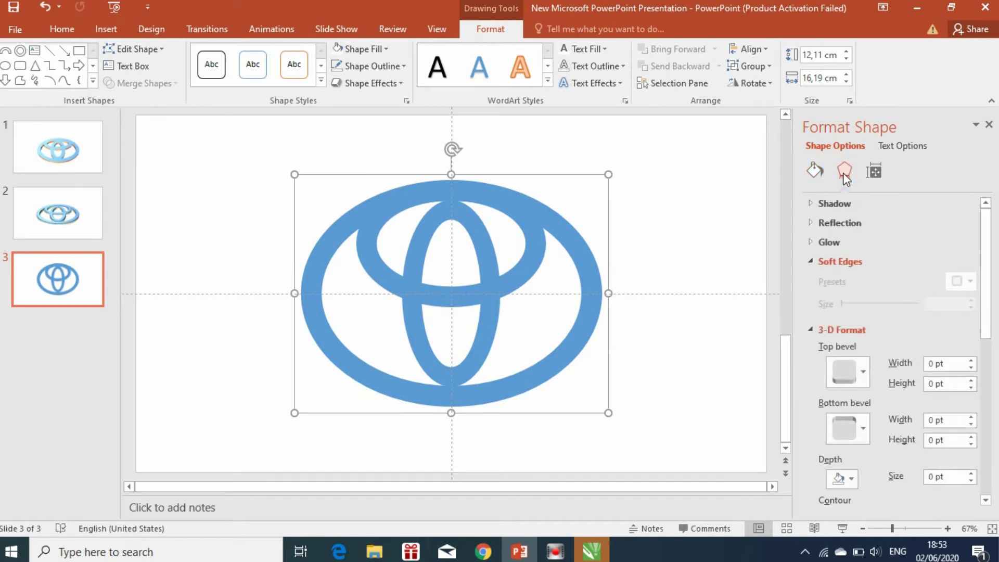
Try several top bevel presets, settling on a 6 pt × 6 pt bevel for the logo
click(832, 330)
click(831, 330)
click(863, 371)
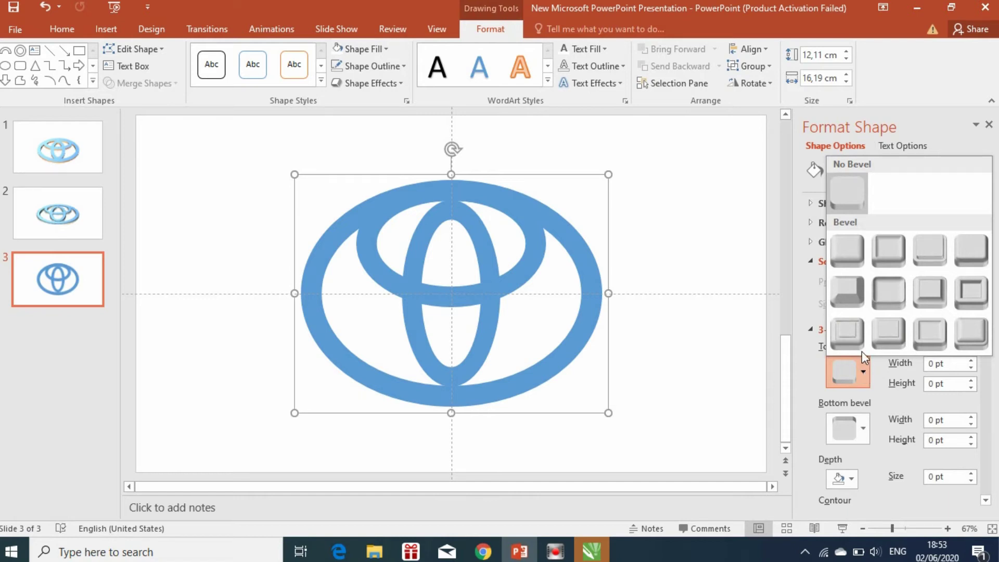
click(969, 251)
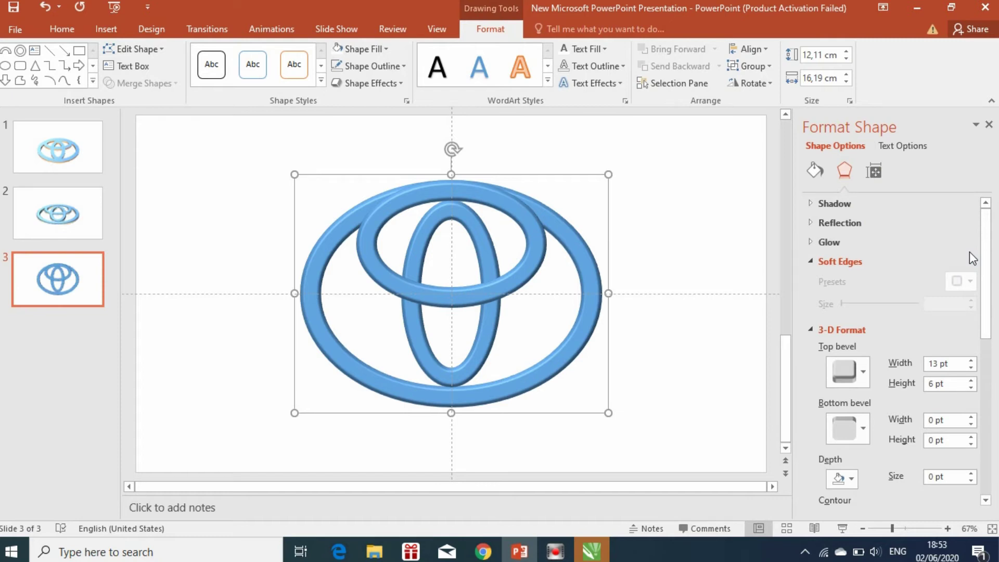
click(864, 371)
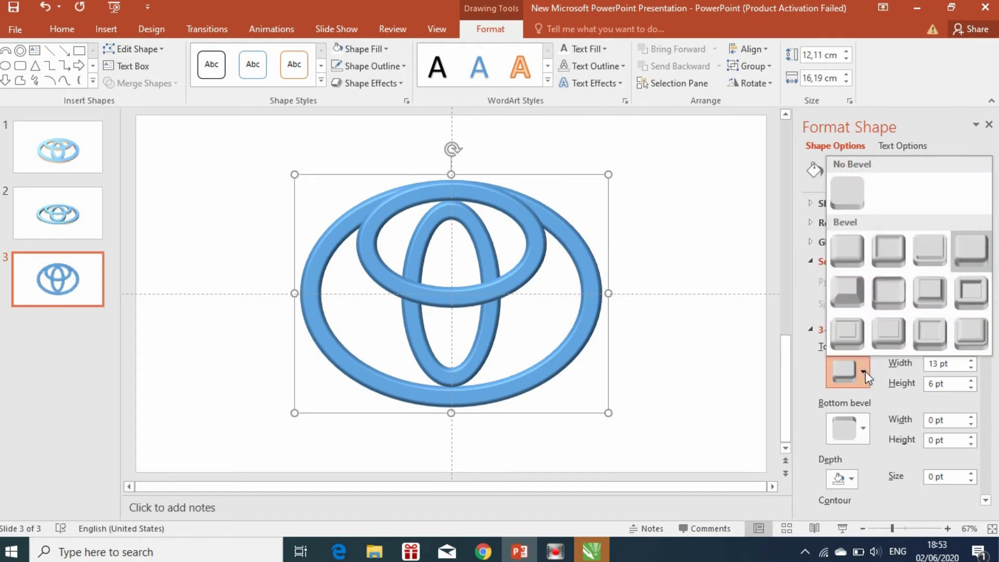
click(970, 330)
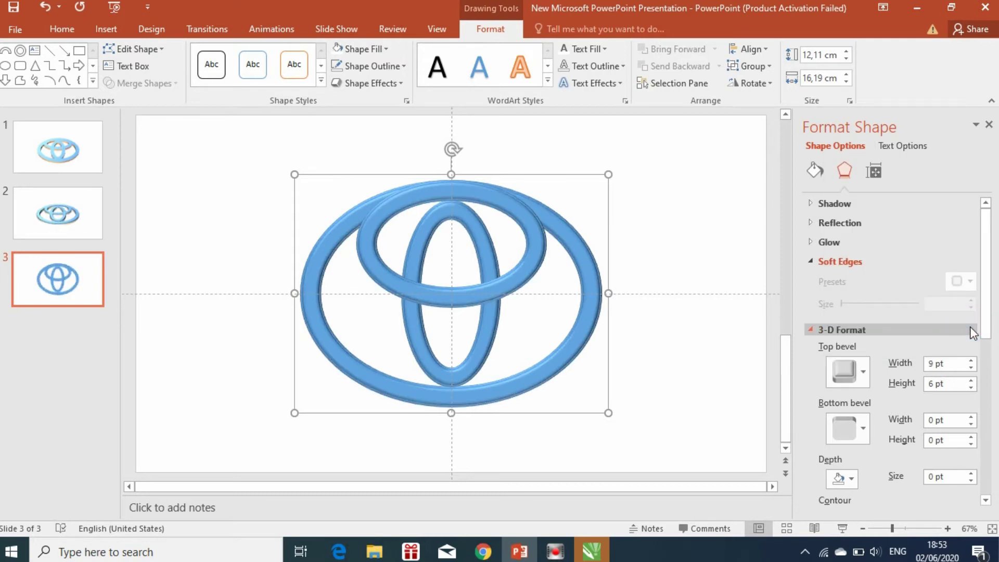
click(864, 371)
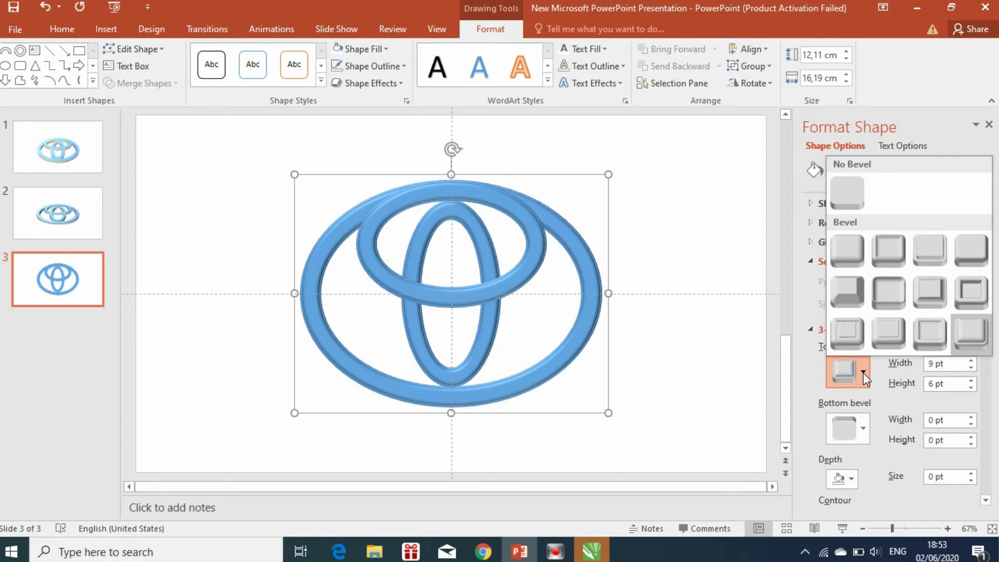
click(884, 334)
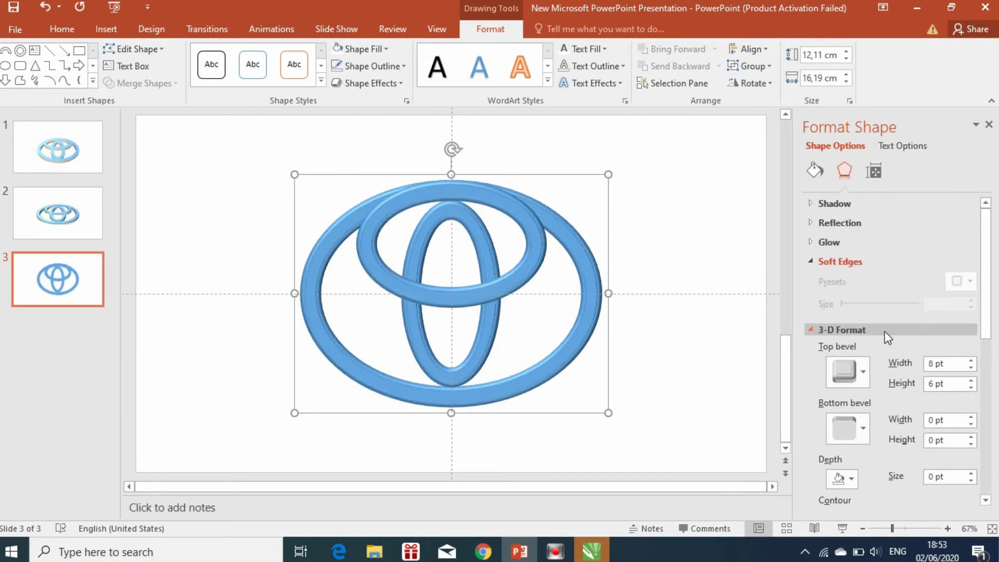
click(862, 372)
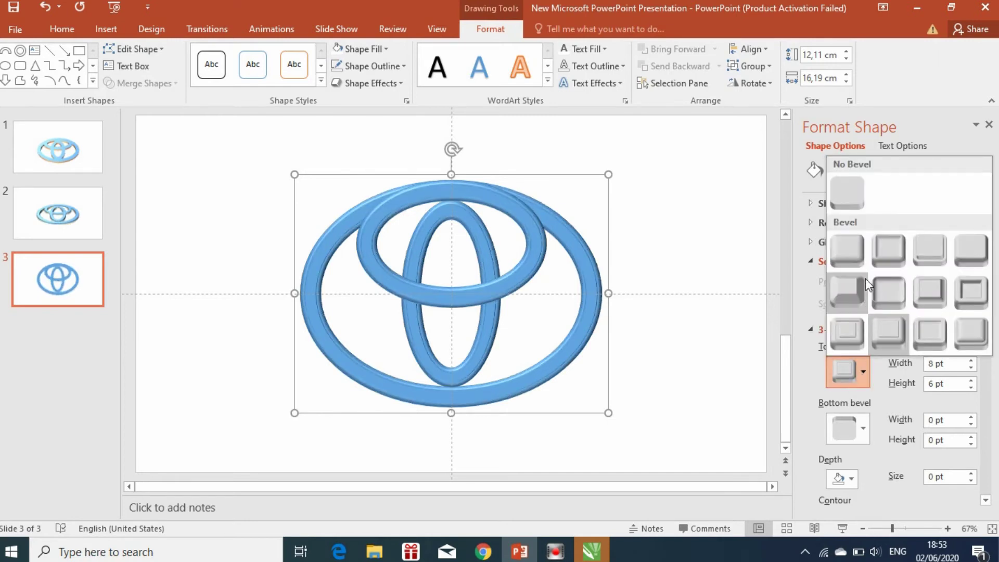
click(857, 254)
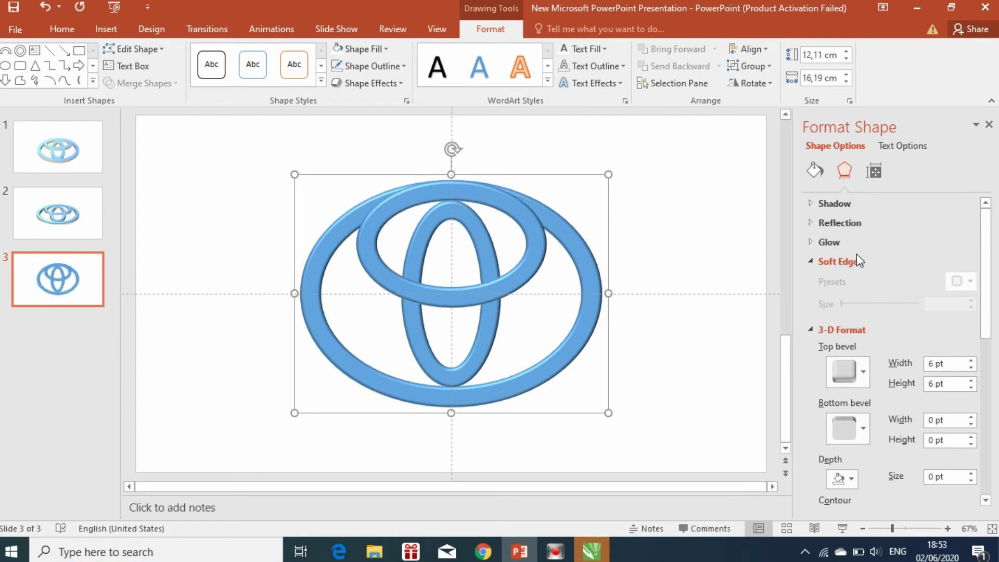
scroll(857, 254, down, 1)
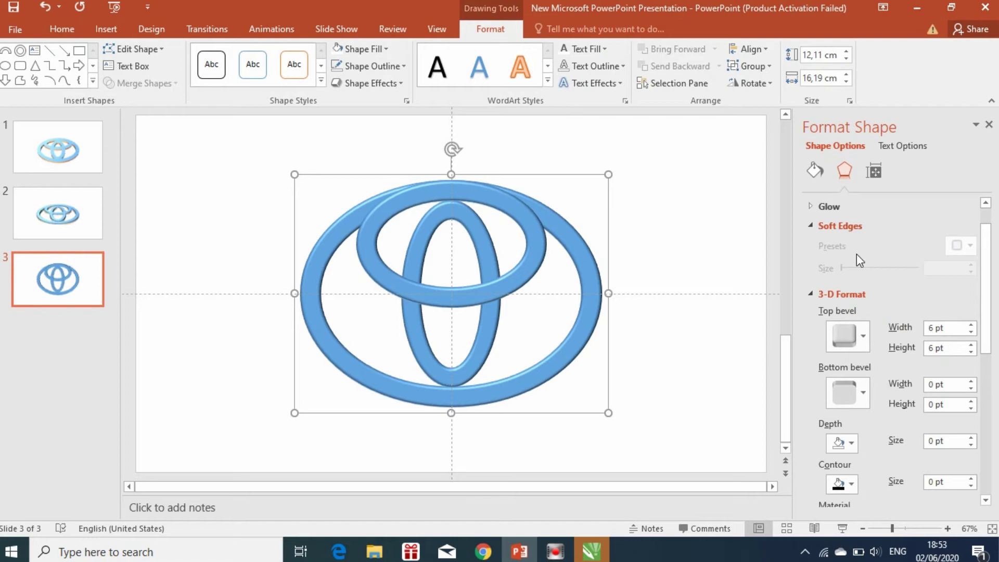
Ungroup the logo and union the outer ring with the top ellipse into one shape
click(658, 213)
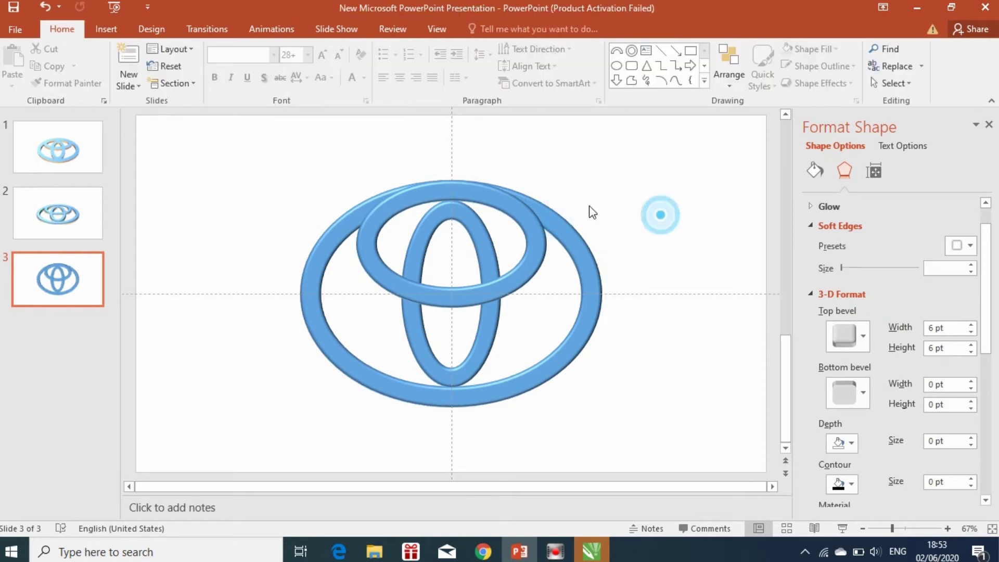
click(512, 207)
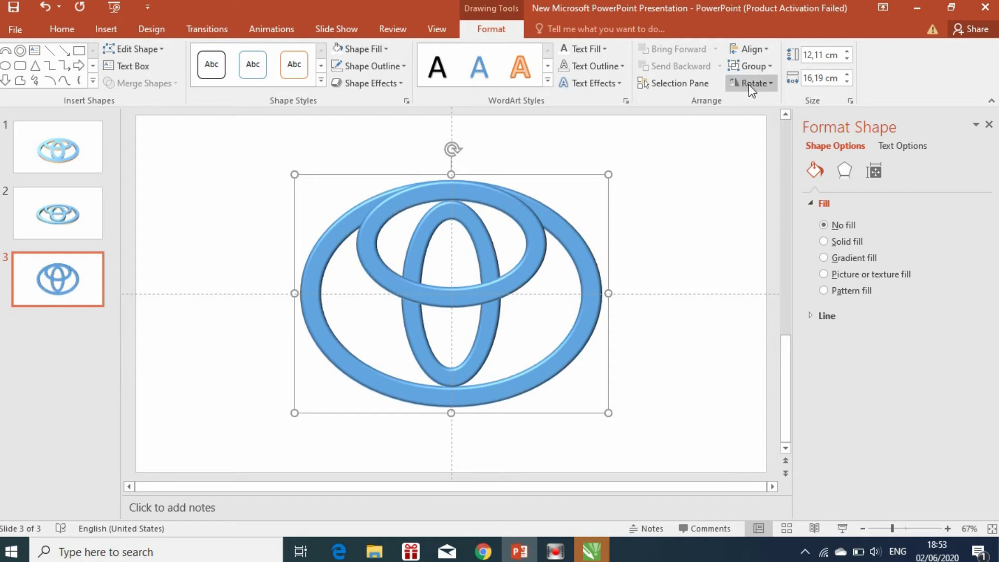
click(769, 66)
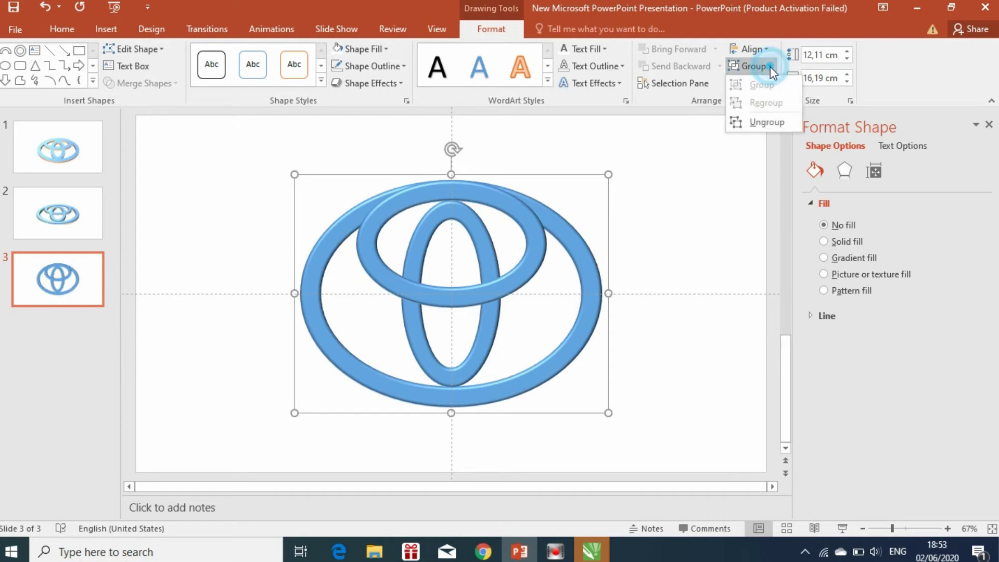
click(757, 123)
click(693, 162)
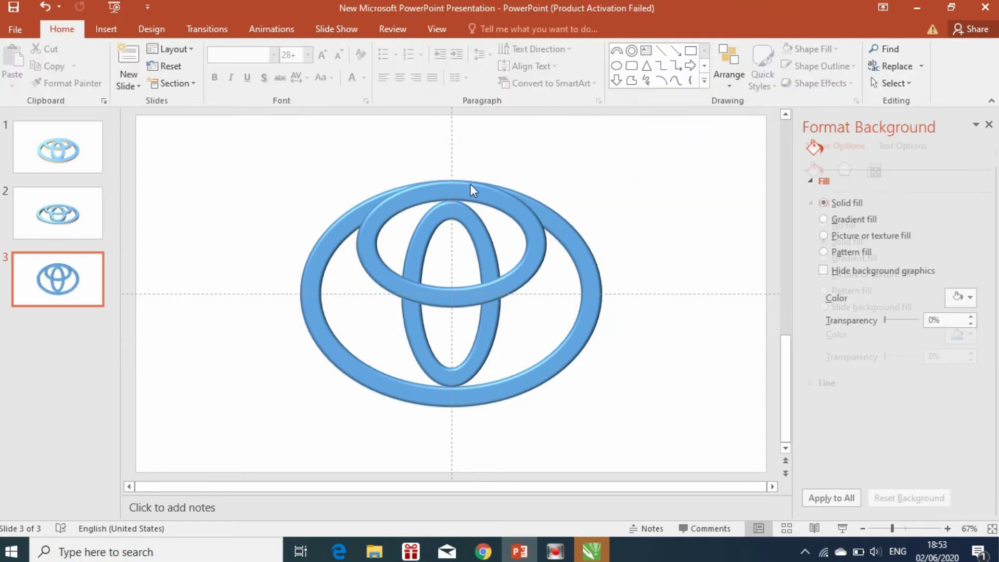
click(333, 228)
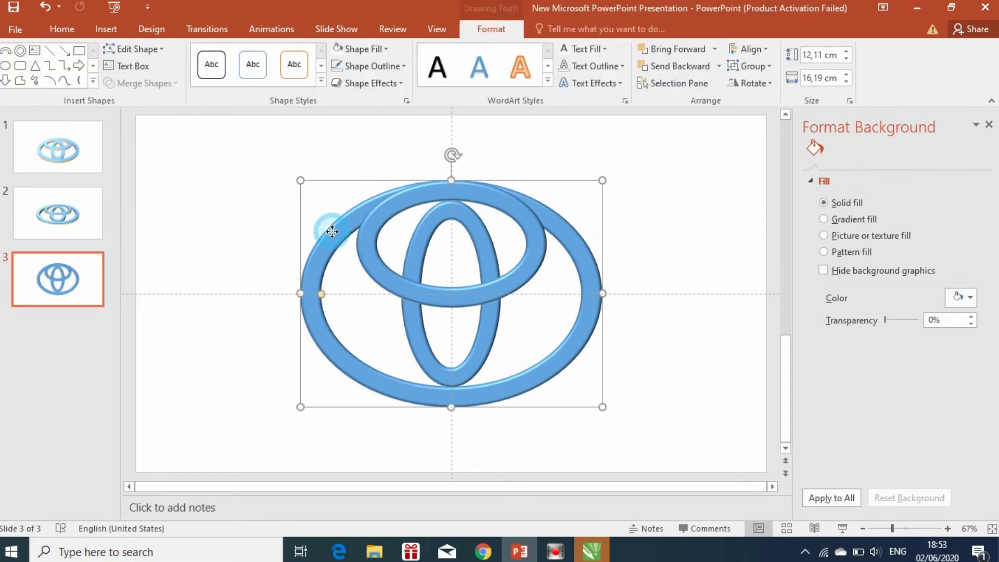
shift+click(365, 229)
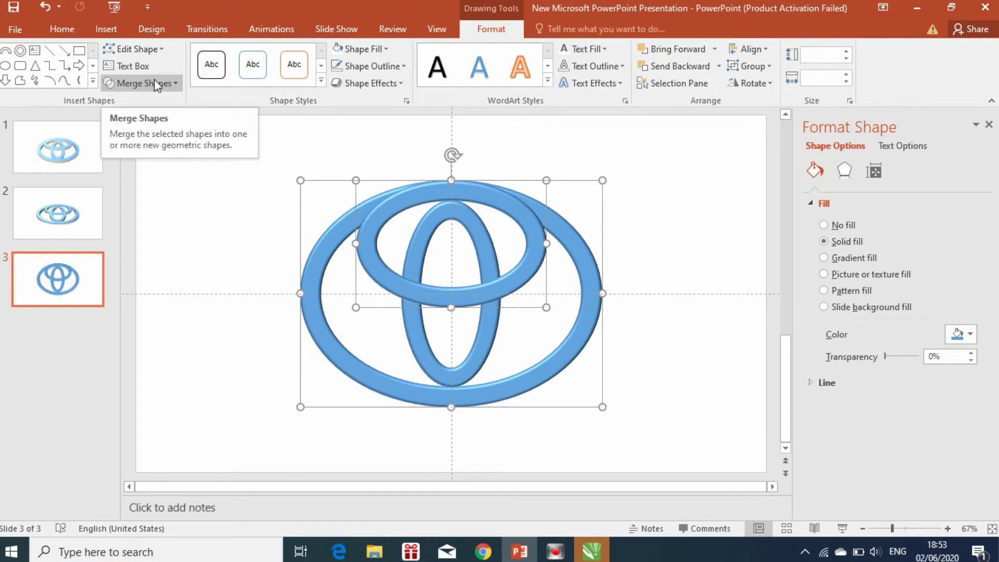
click(176, 84)
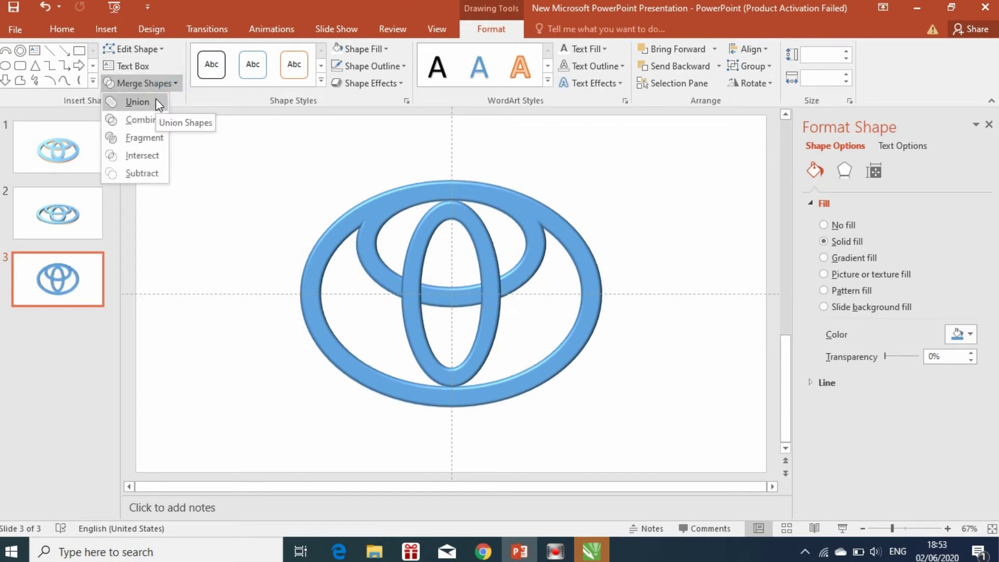
click(156, 101)
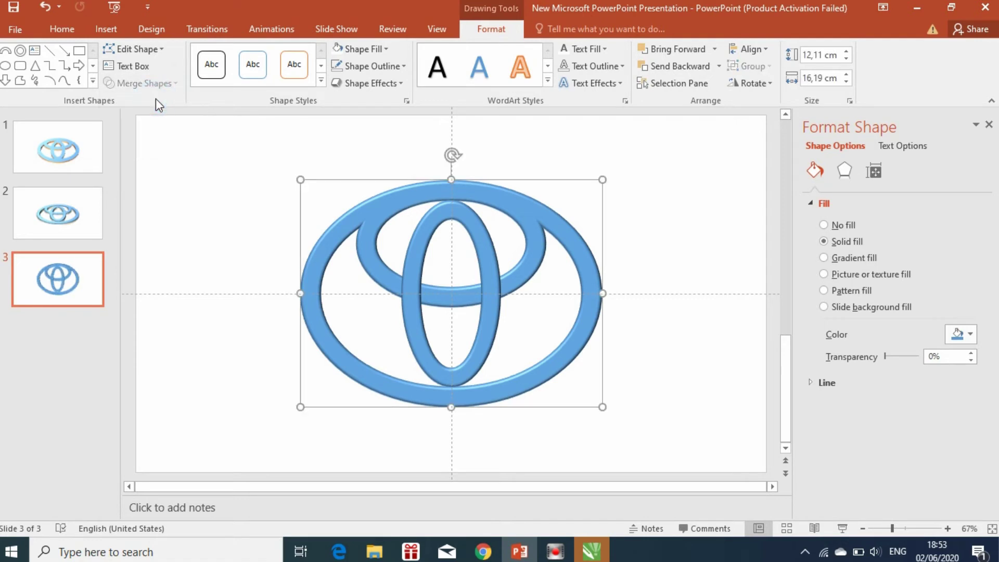
Select all of the logo's ellipses and group them into a single object
click(239, 158)
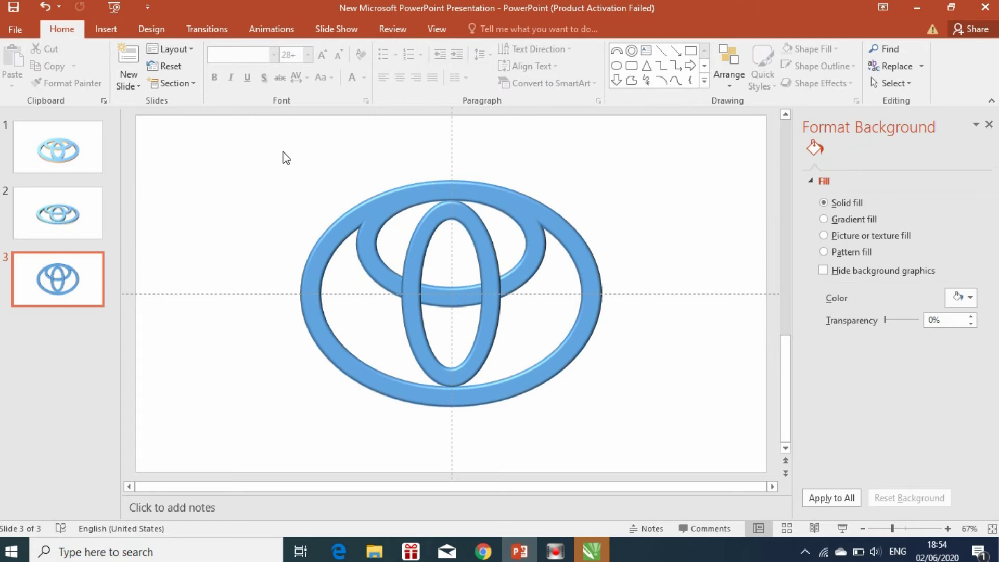
drag(281, 153, 645, 430)
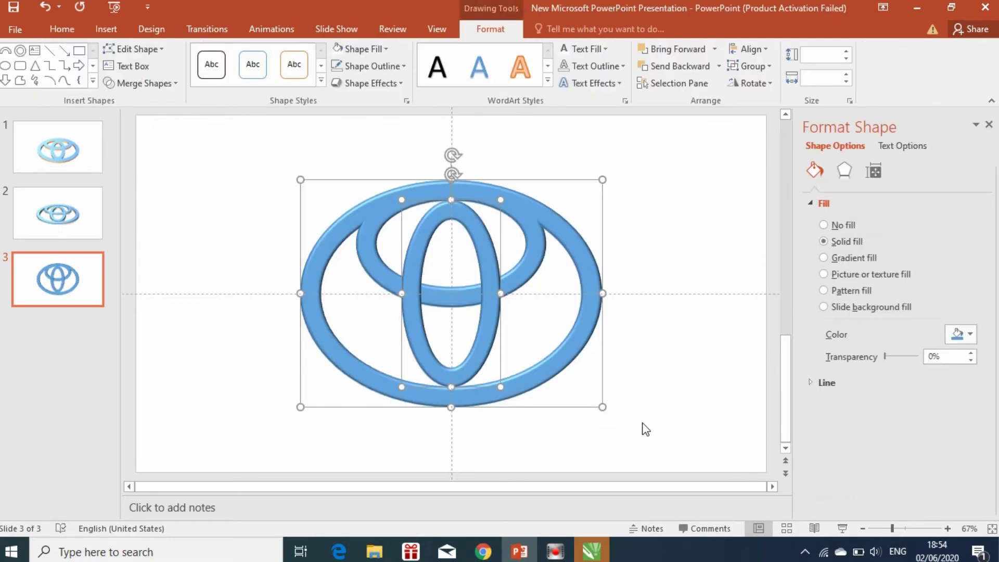
click(770, 67)
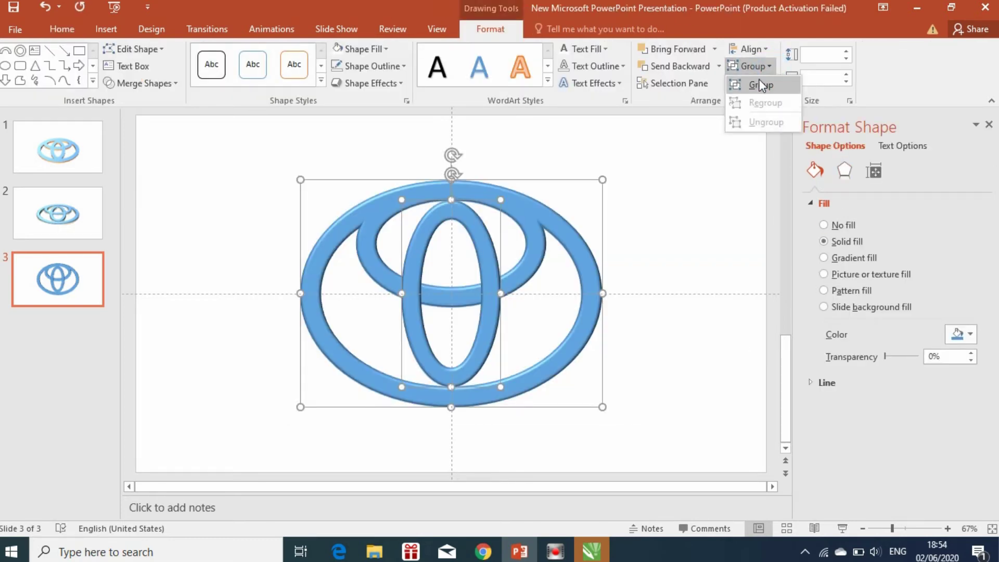
click(759, 83)
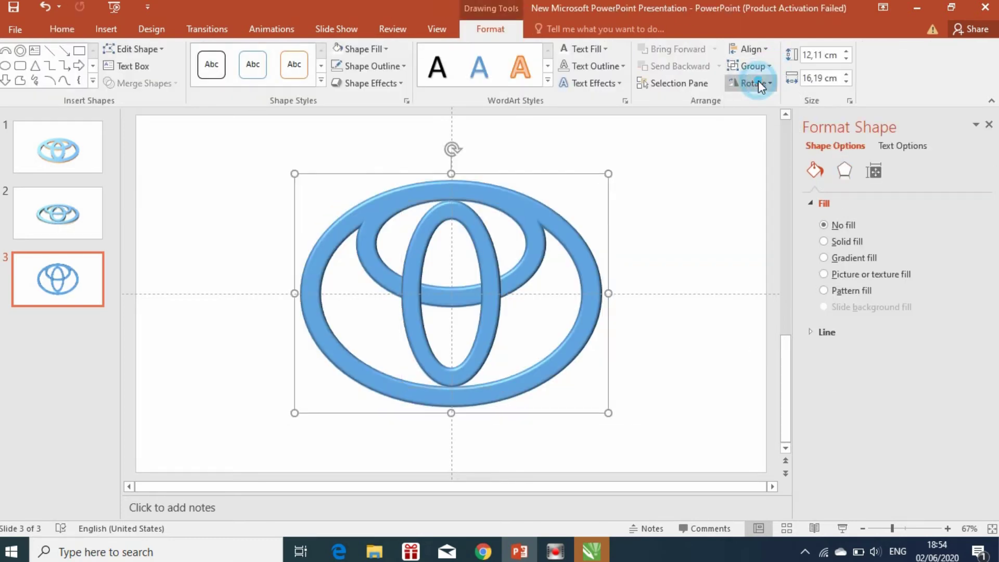
Tilt the logo in 3-D perspective with a 3-D Rotation preset
click(843, 170)
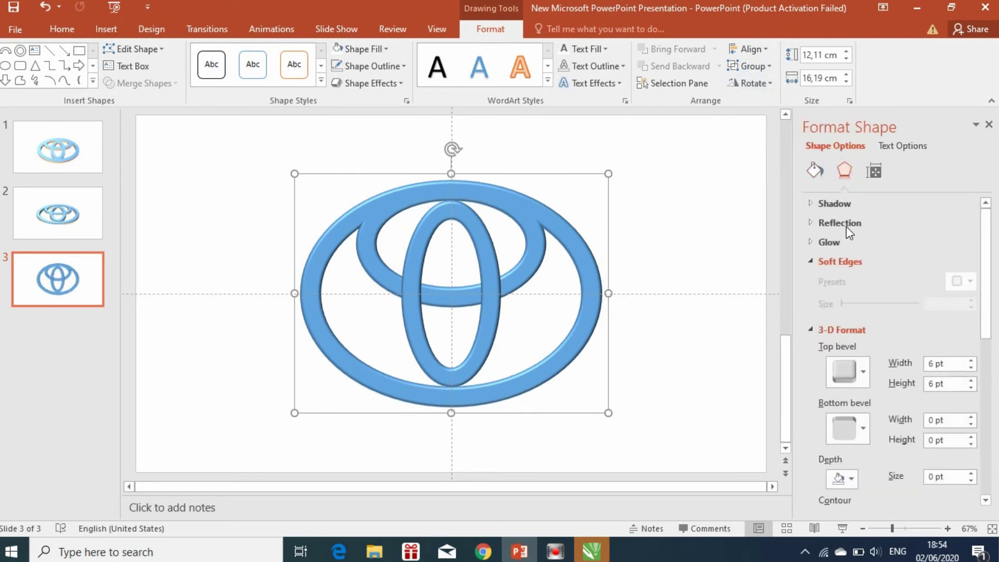
scroll(859, 323, down, 2)
scroll(859, 324, down, 1)
scroll(858, 324, down, 2)
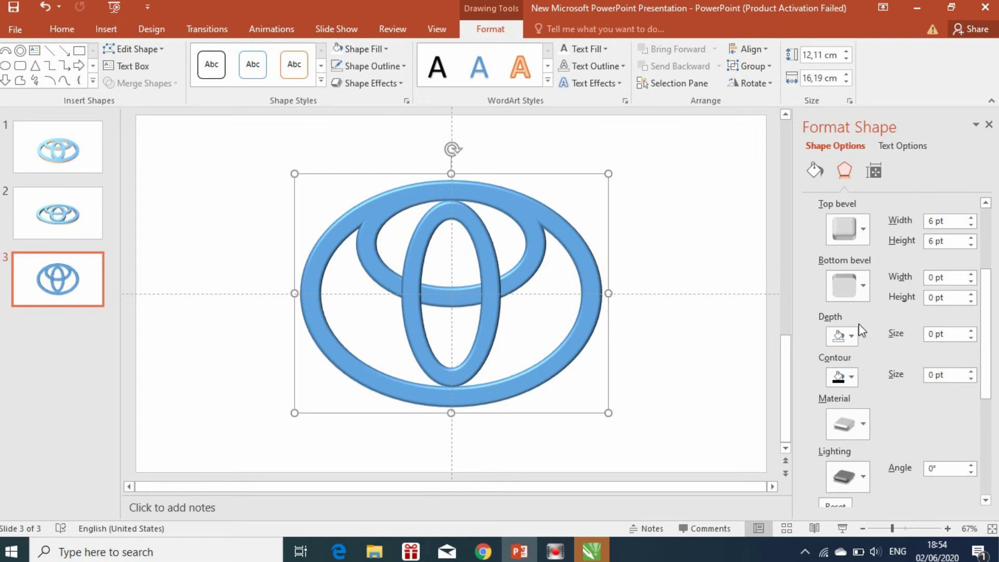
scroll(859, 324, down, 2)
scroll(858, 324, down, 2)
scroll(859, 328, down, 1)
scroll(859, 331, down, 1)
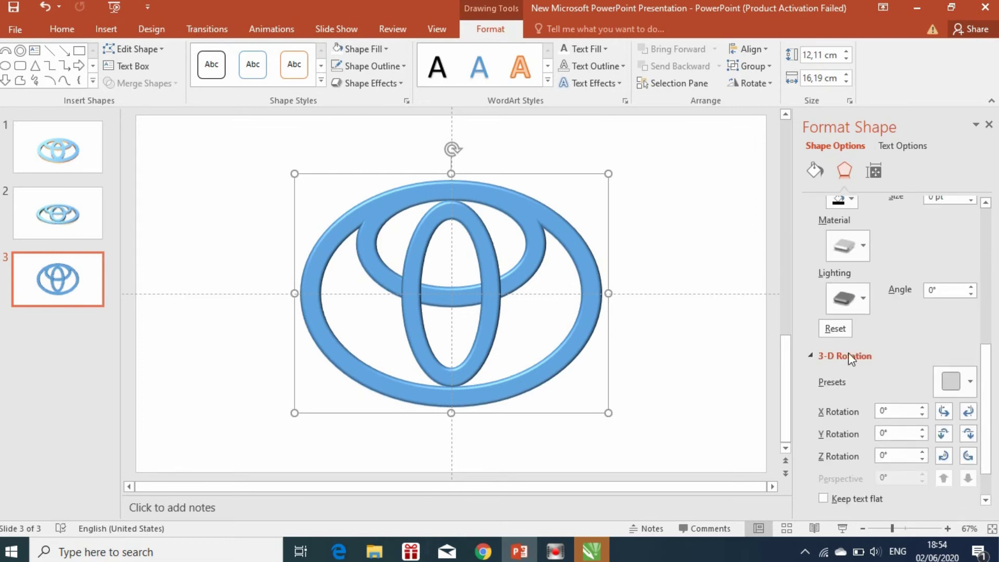
click(969, 384)
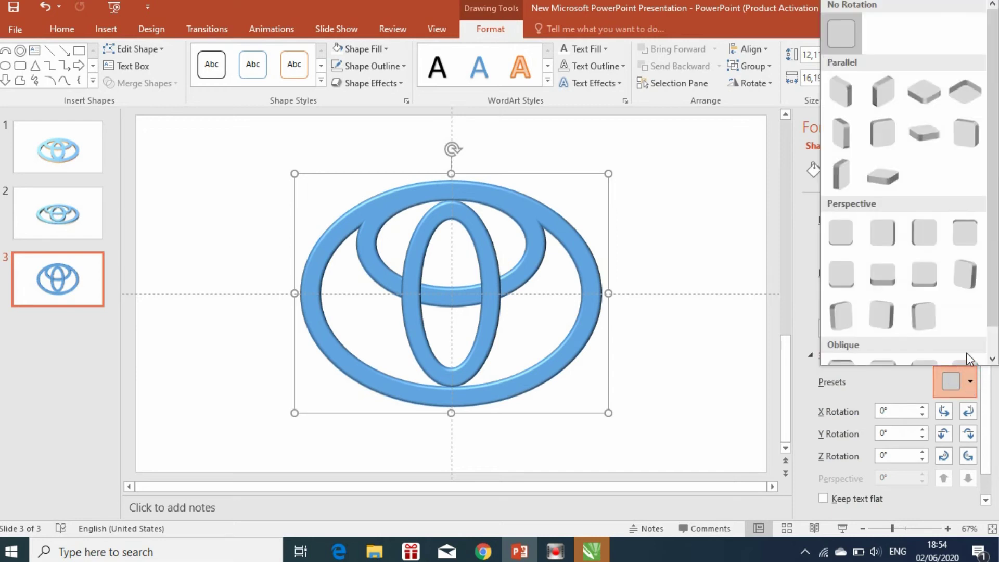
click(922, 134)
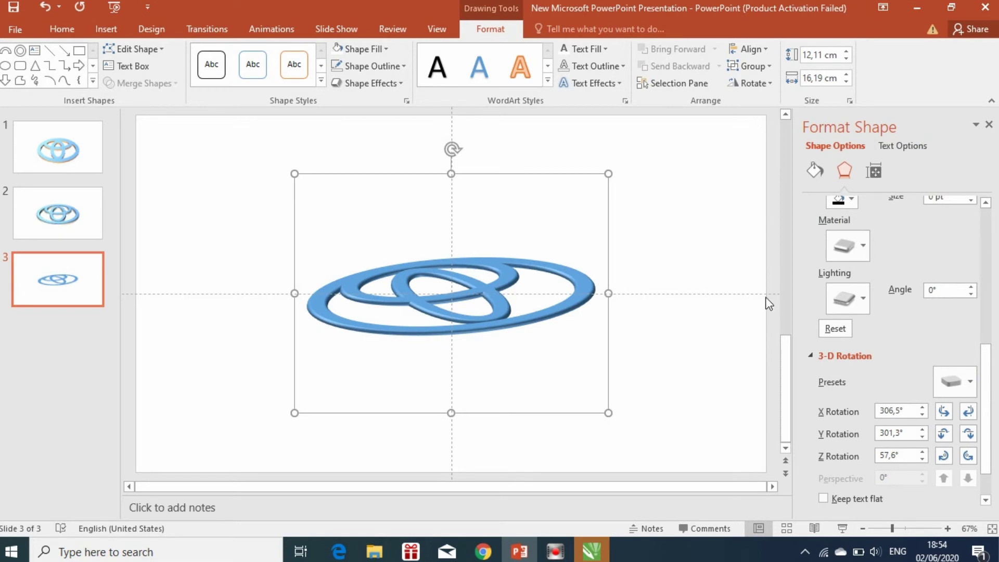
Give the logo a light gold extrusion 16,5 pt deep
scroll(857, 300, up, 1)
scroll(857, 300, up, 1)
scroll(856, 300, up, 1)
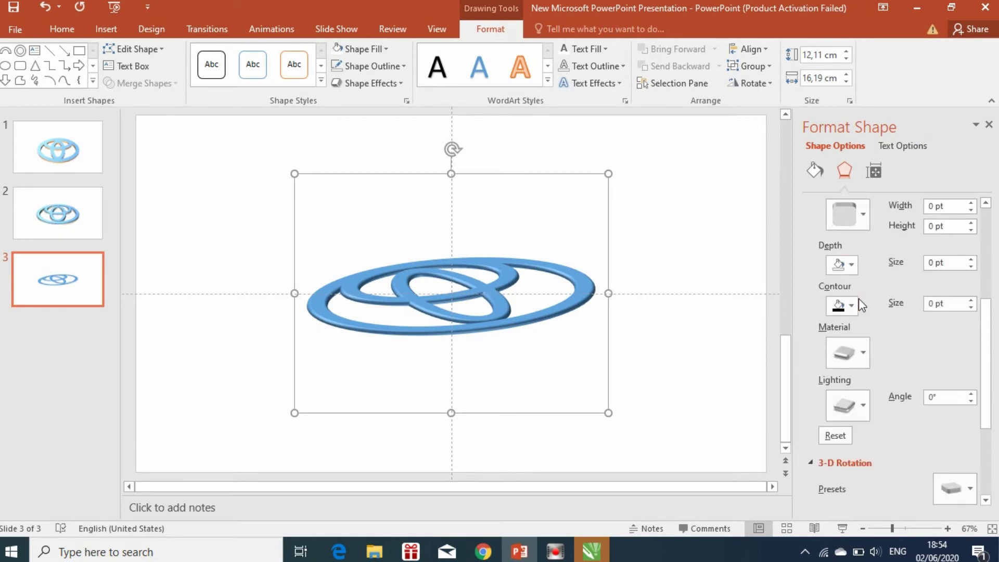
scroll(859, 299, up, 1)
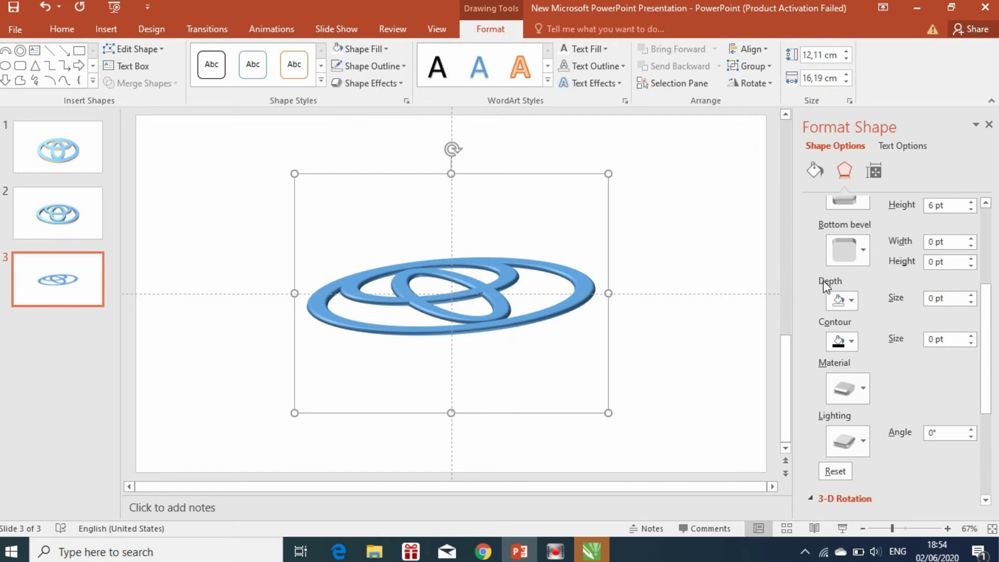
click(851, 301)
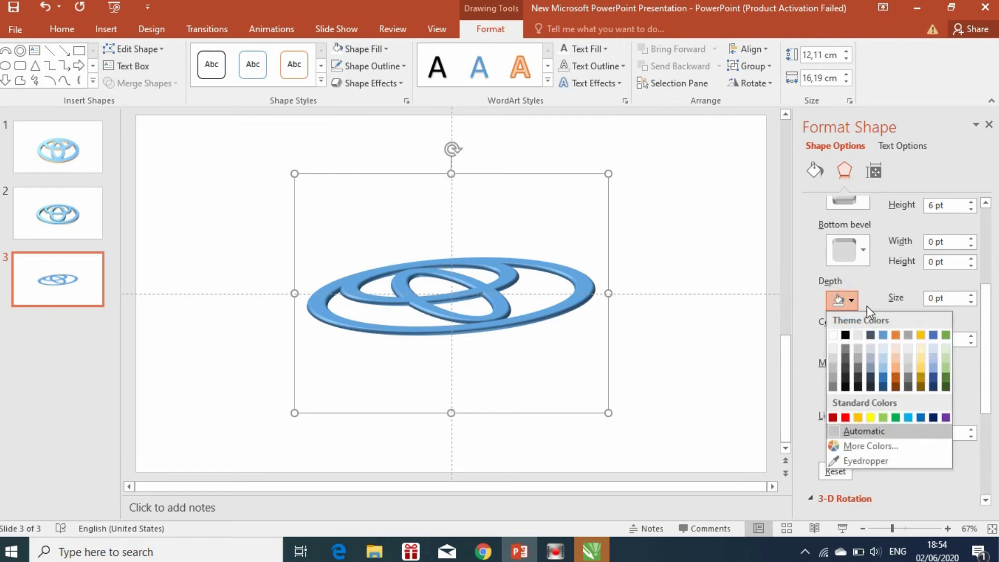
click(920, 349)
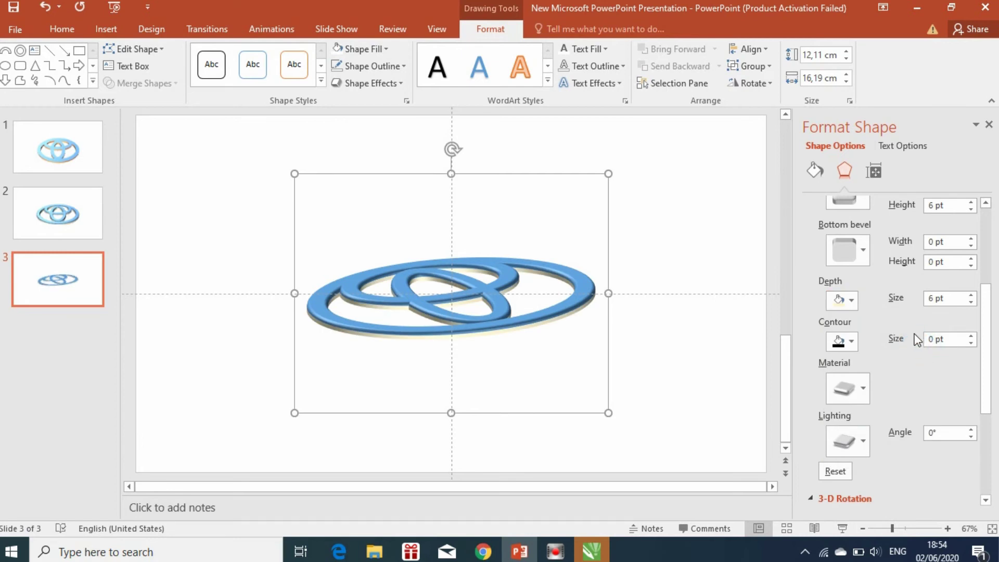
click(971, 296)
click(970, 295)
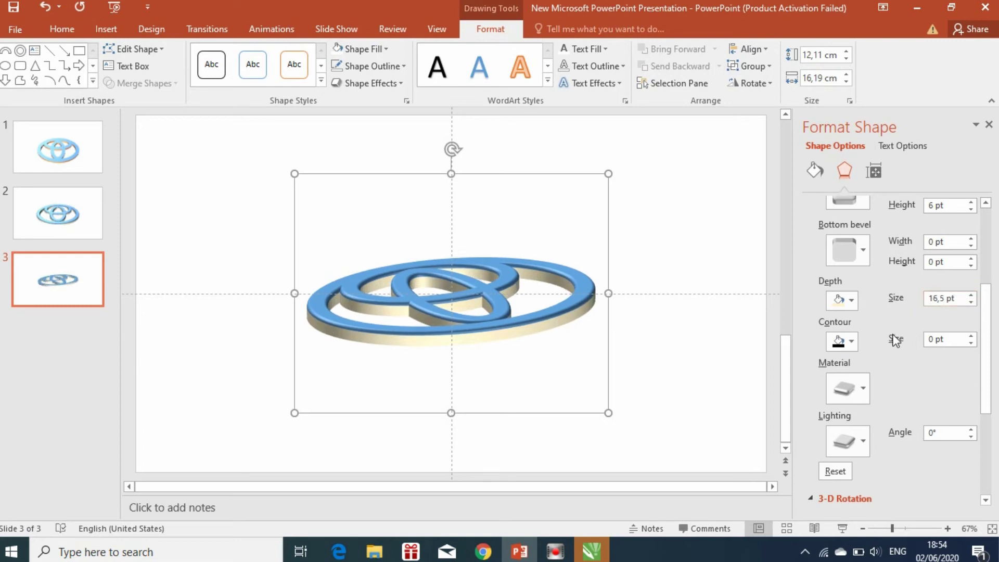
scroll(842, 357, down, 3)
scroll(842, 357, down, 1)
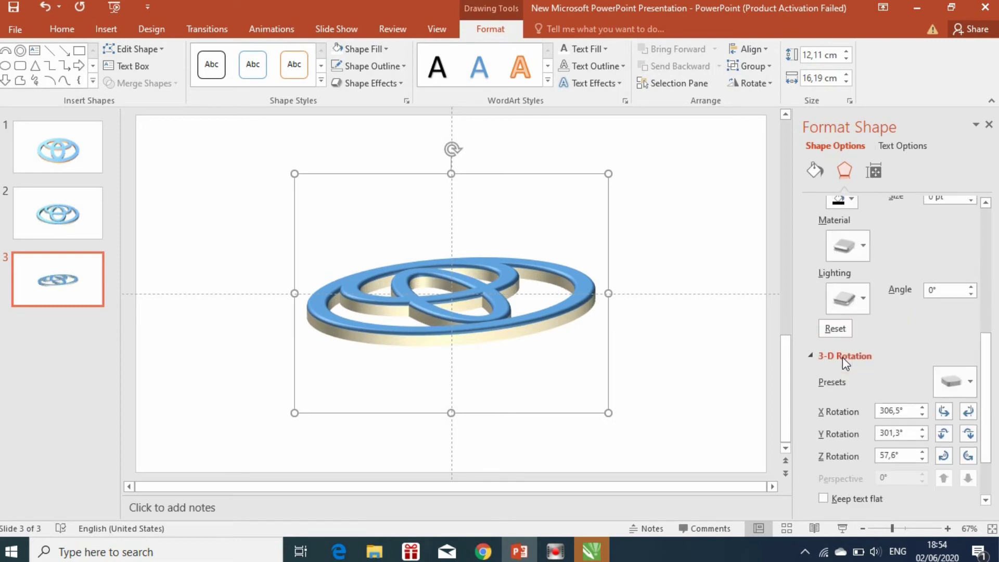
scroll(842, 357, down, 1)
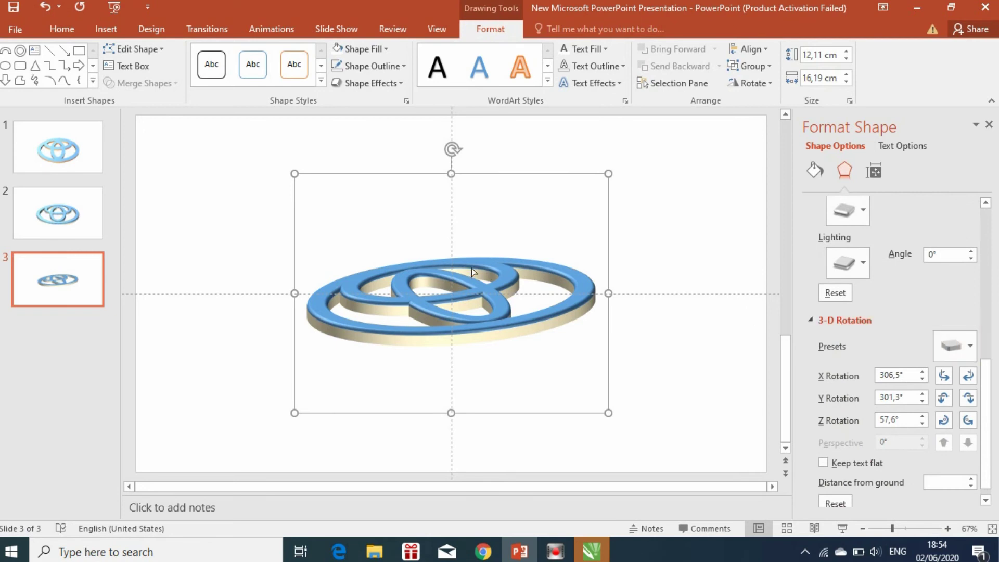
Apply the Perspective Relaxed Moderately rotation: Y rotation 324.8° with 45° perspective
click(628, 269)
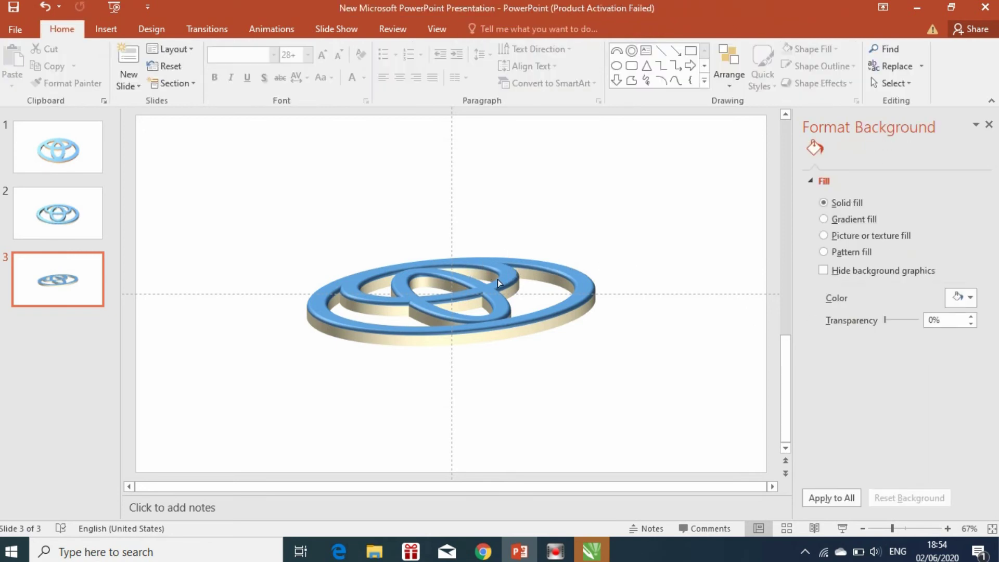
click(498, 280)
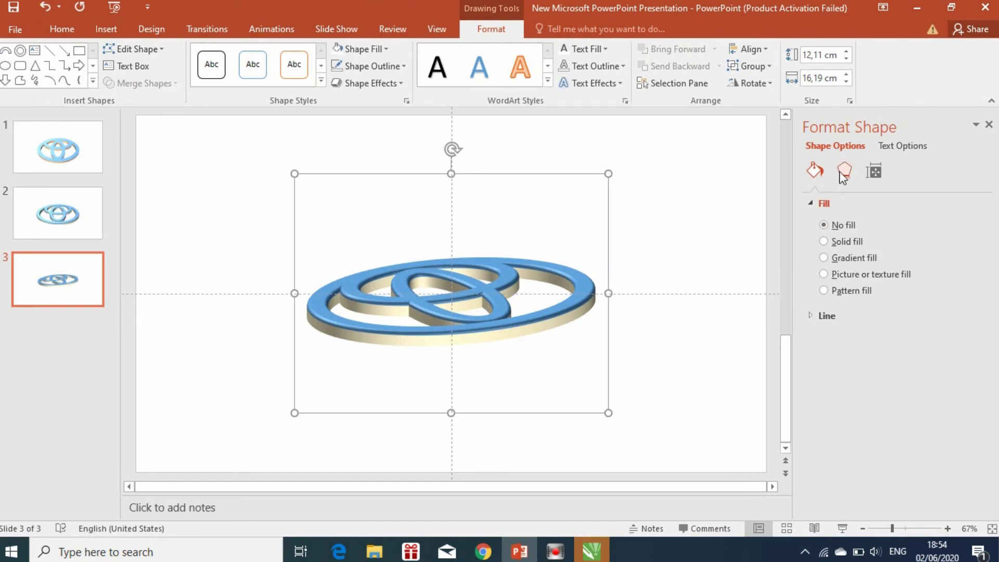
click(839, 171)
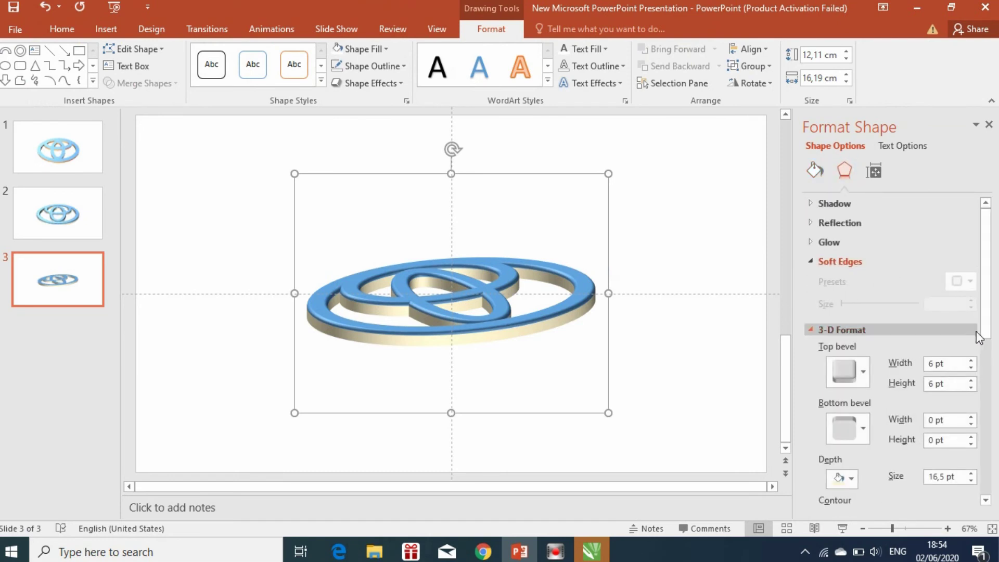
drag(986, 341, 989, 476)
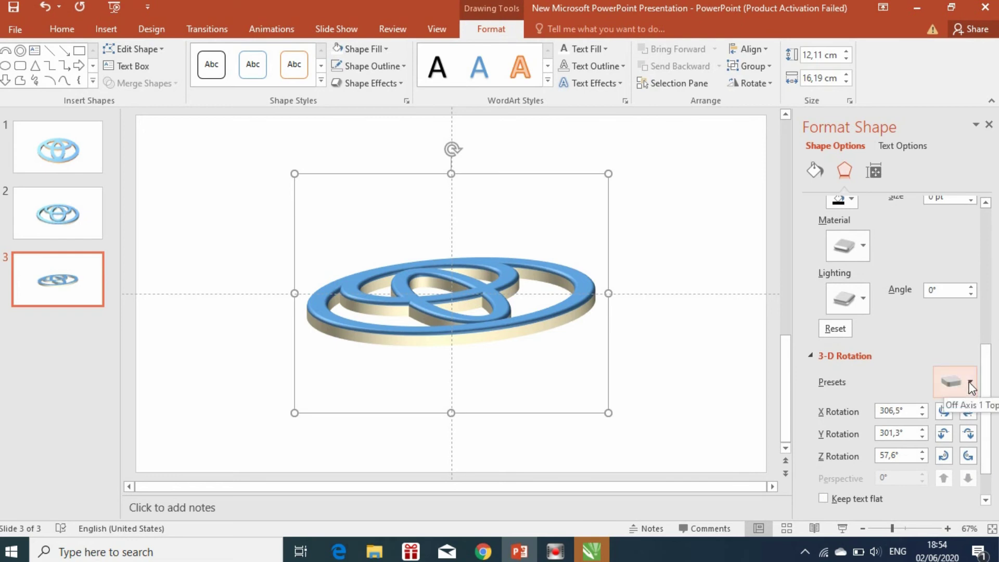
click(969, 383)
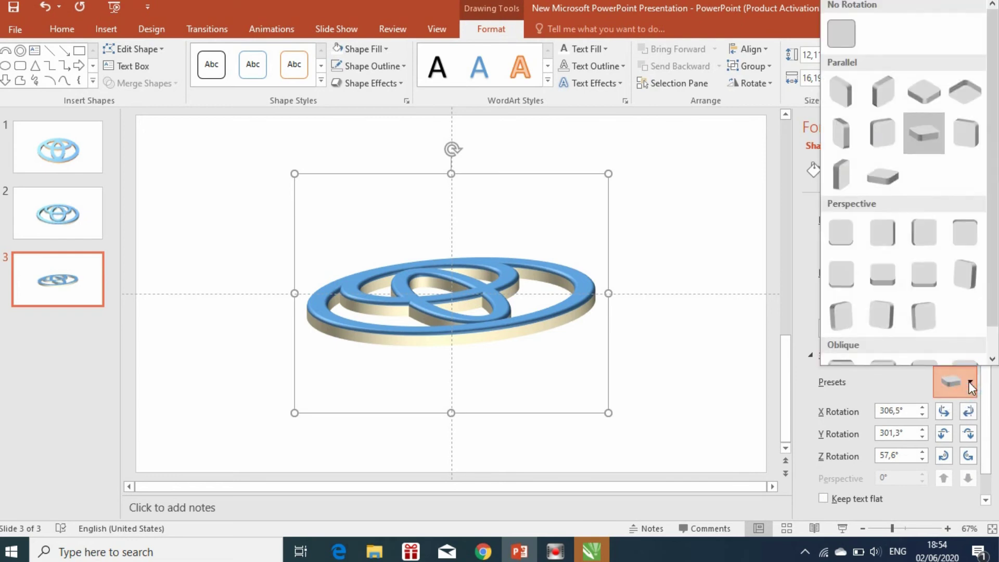
click(884, 274)
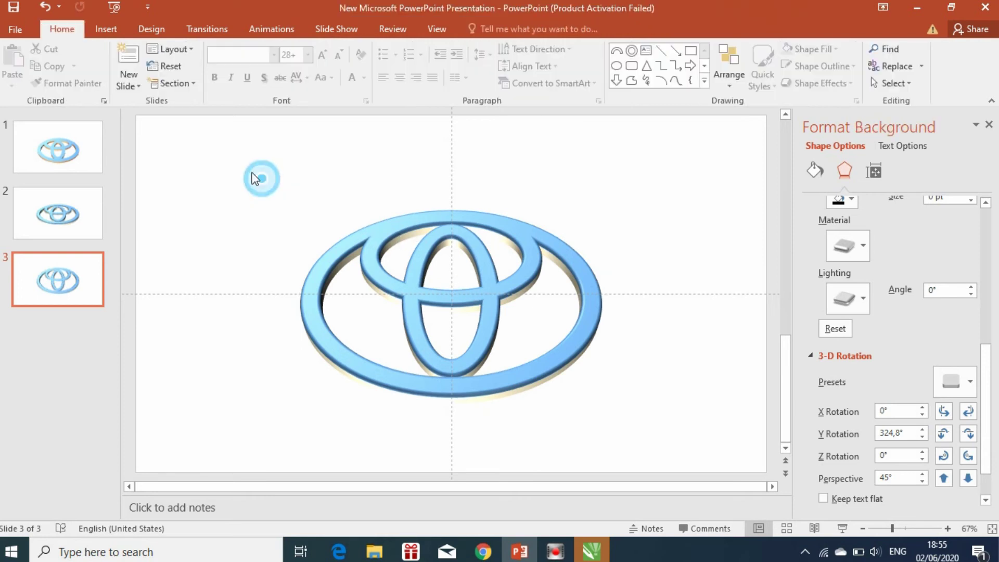
drag(258, 174, 632, 437)
Insert plain black WordArt reading TOYOTA over the logo and select its text
click(648, 253)
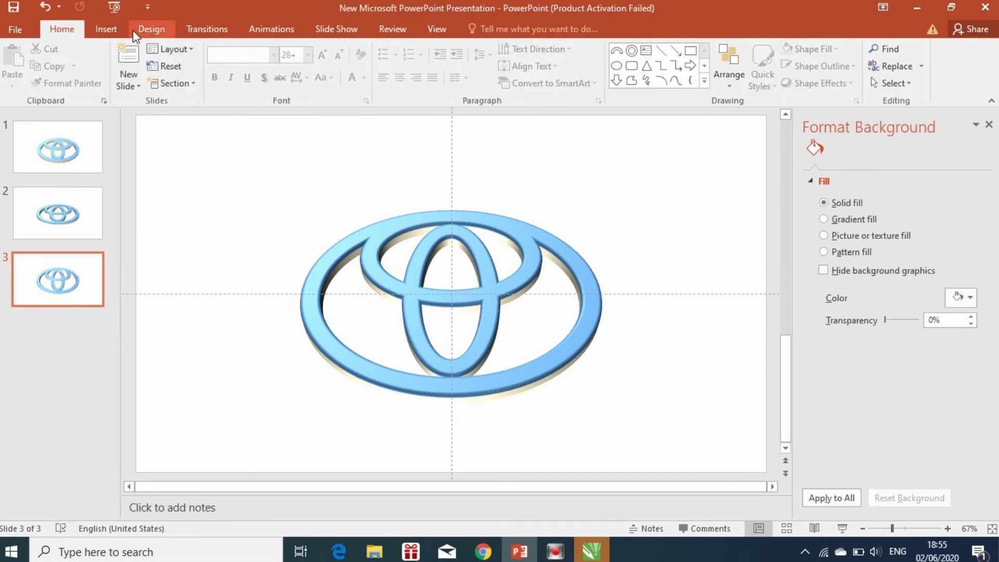
click(109, 28)
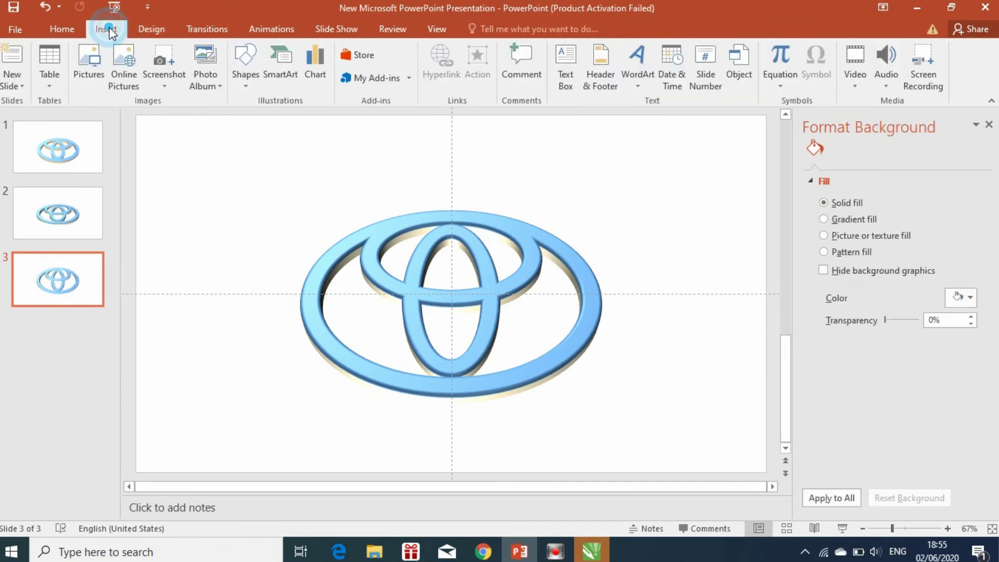
click(637, 87)
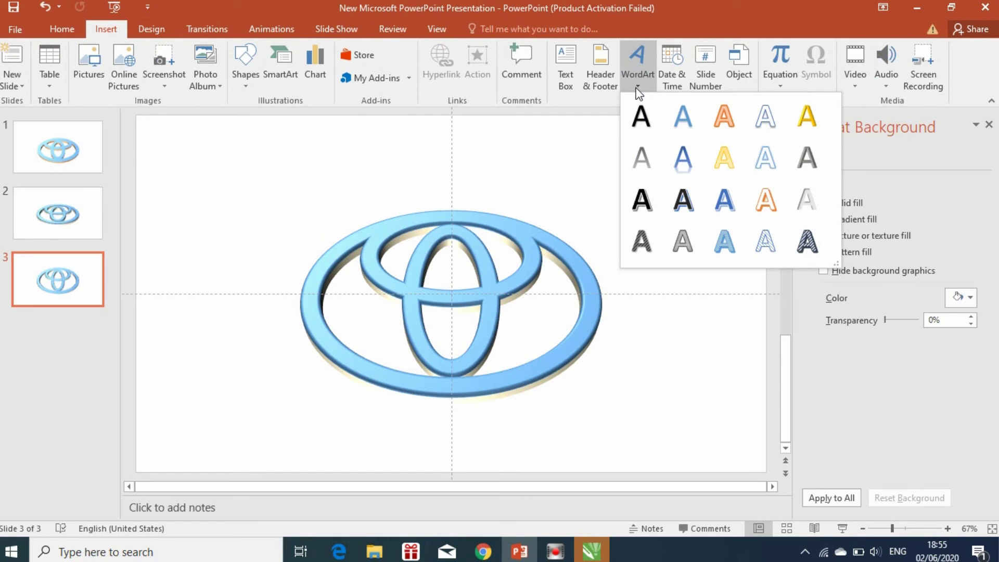
click(644, 112)
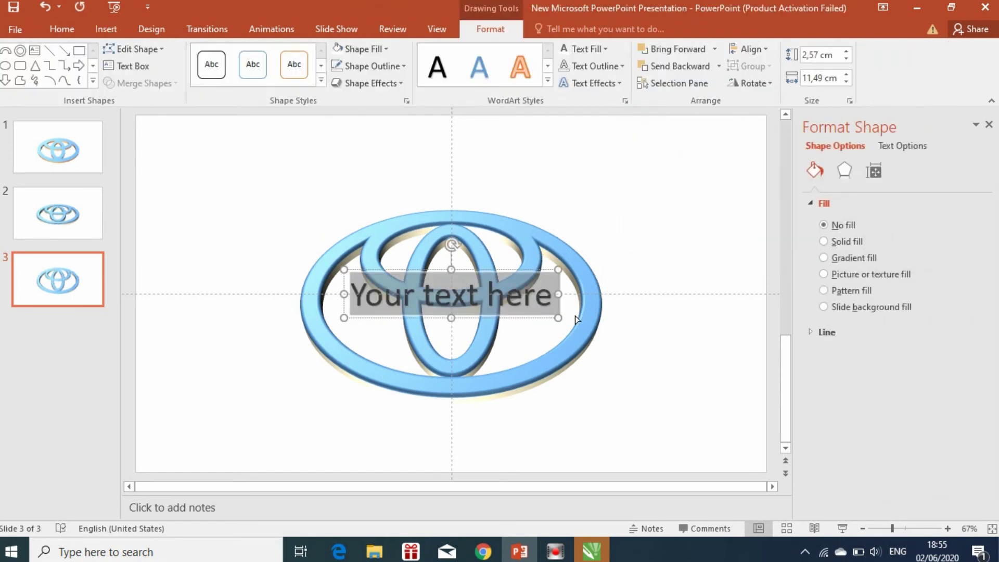
text(t)
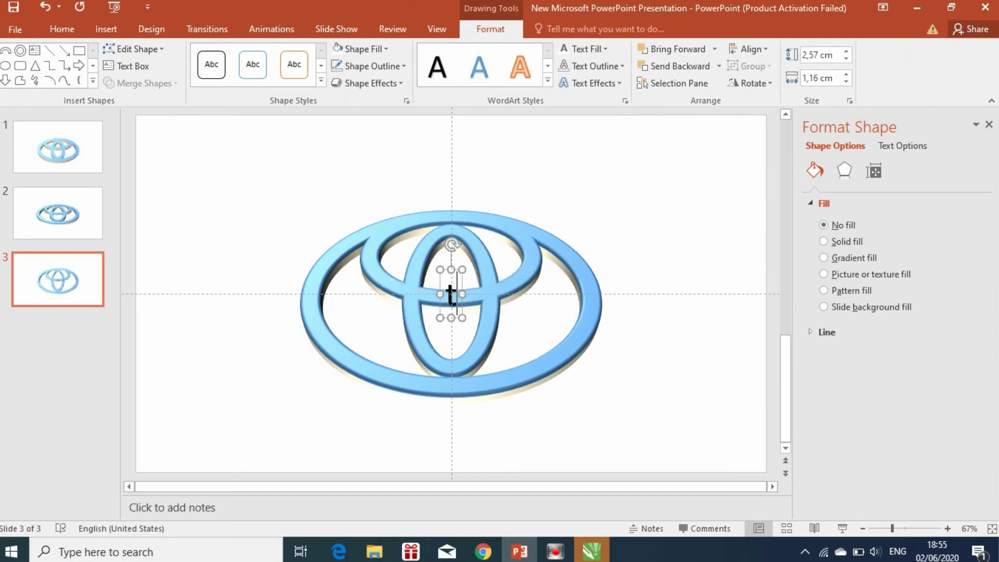
key(BackSpace)
text(TOYOTA)
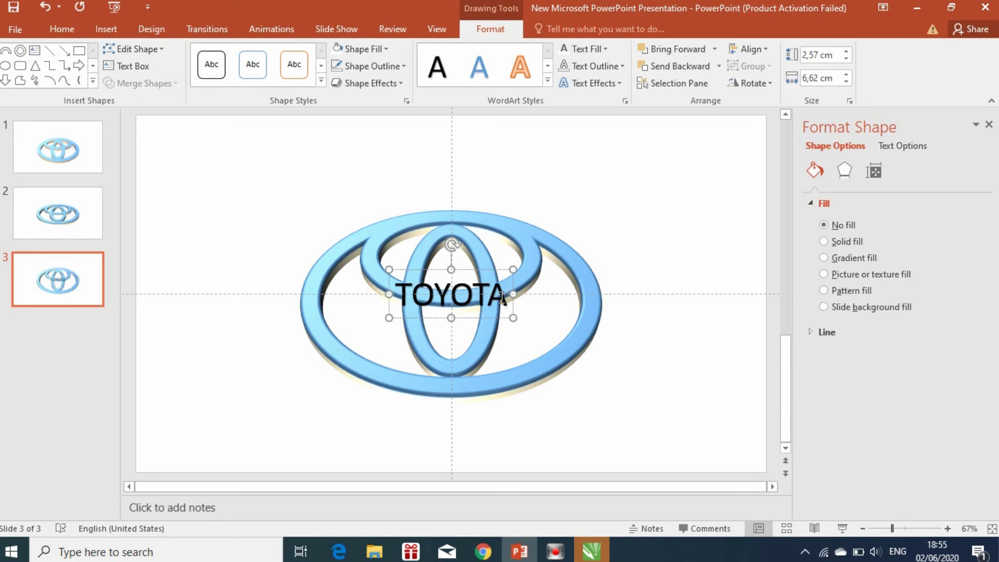
drag(507, 296, 397, 297)
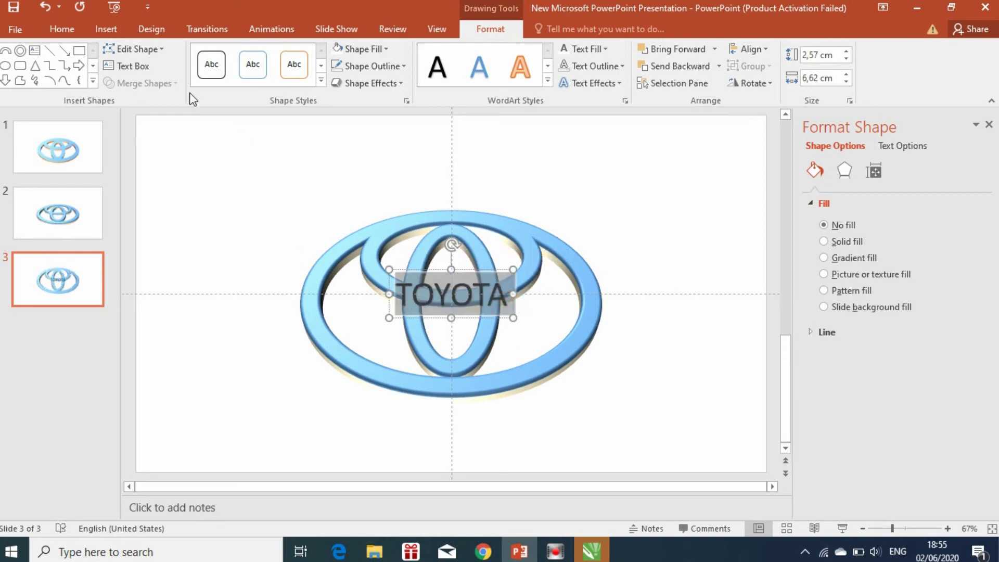
click(58, 29)
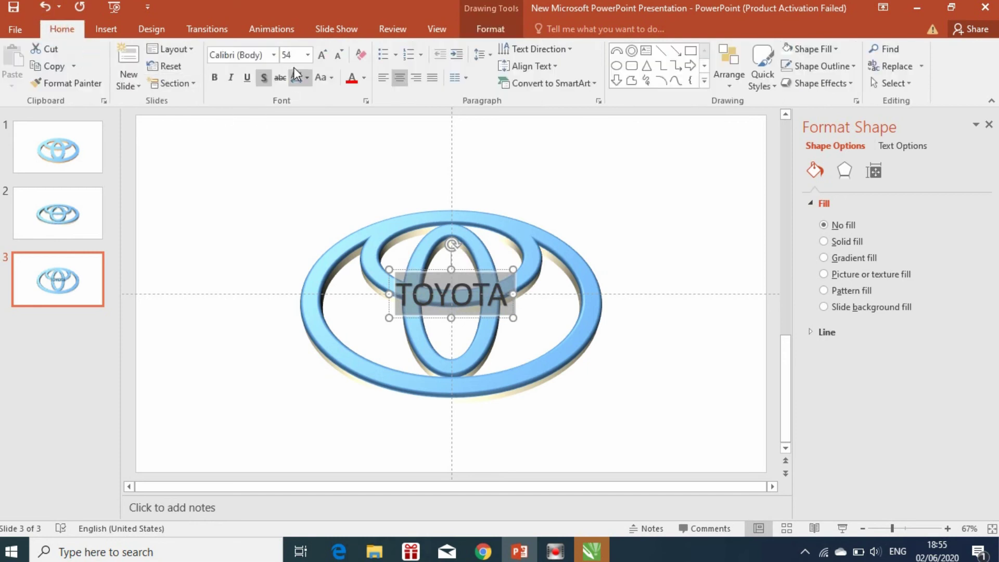
Make the TOYOTA text bold at 72 pt
click(309, 55)
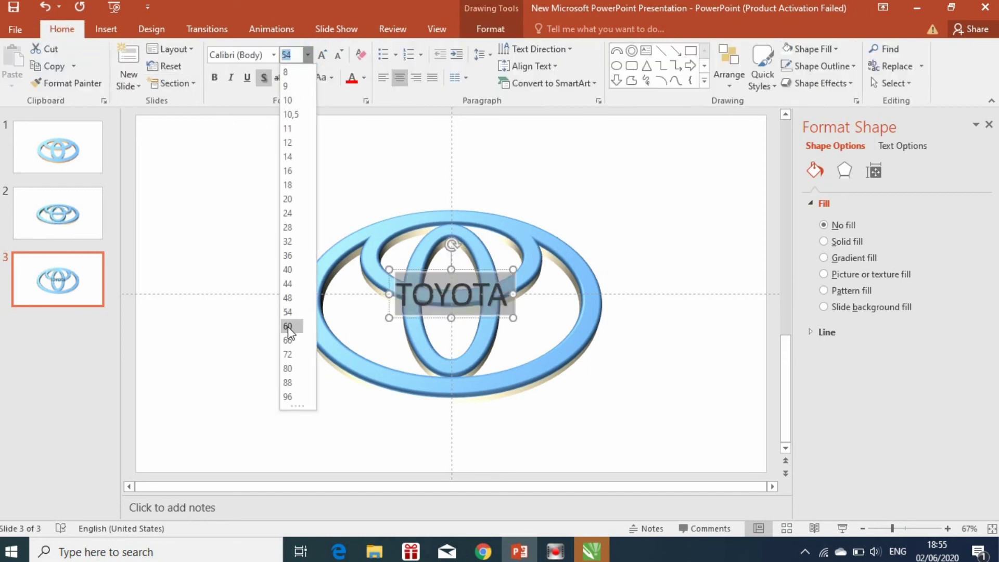
click(287, 354)
click(215, 78)
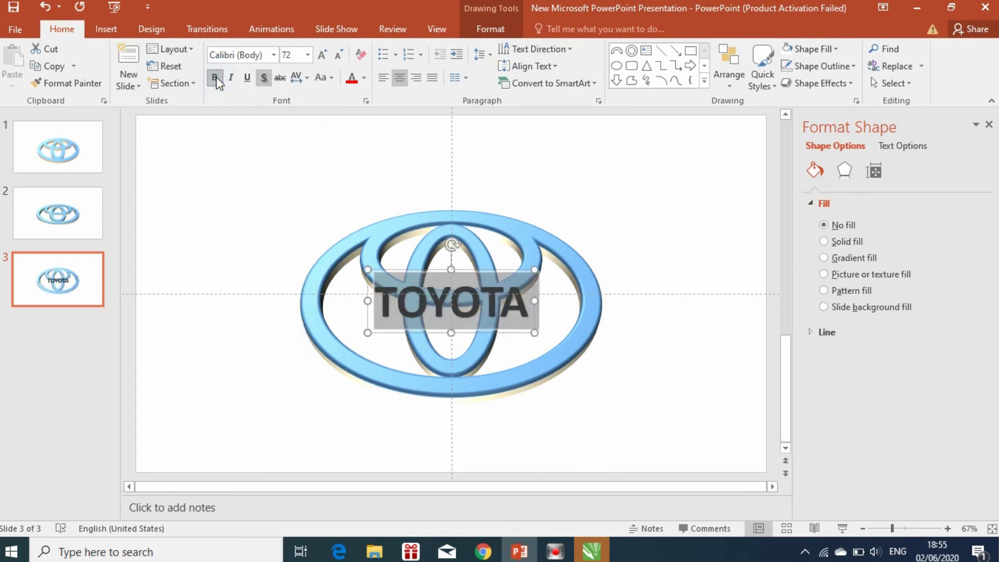
Move the TOYOTA text below the logo, widen its box, enlarge it to 88 pt and centre it
drag(437, 280, 436, 409)
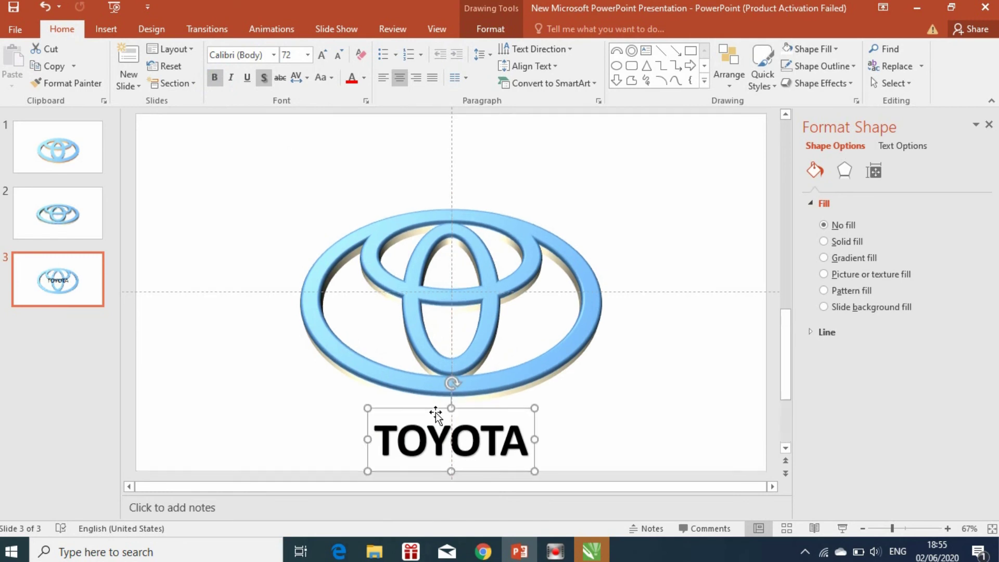
drag(535, 438, 614, 451)
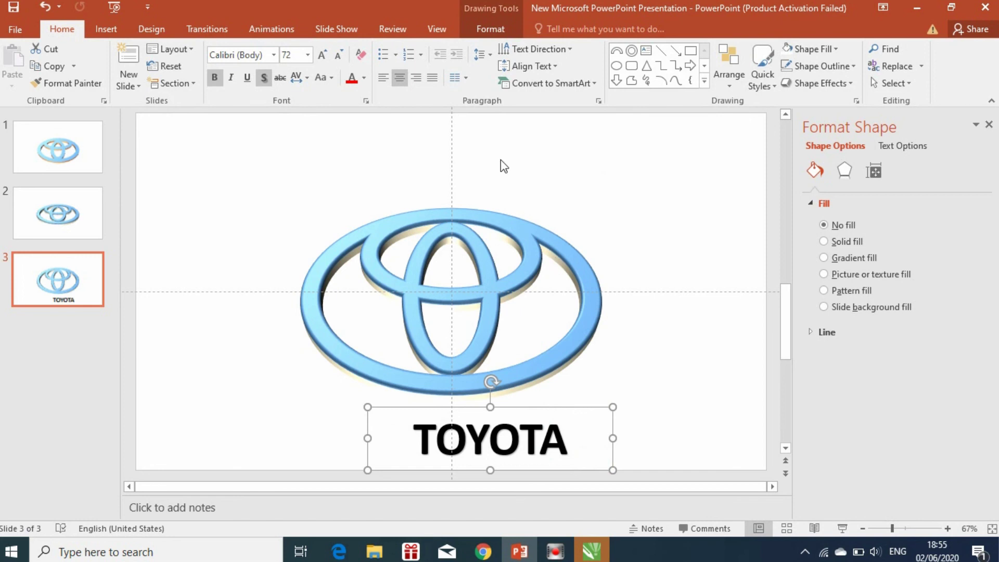
click(307, 54)
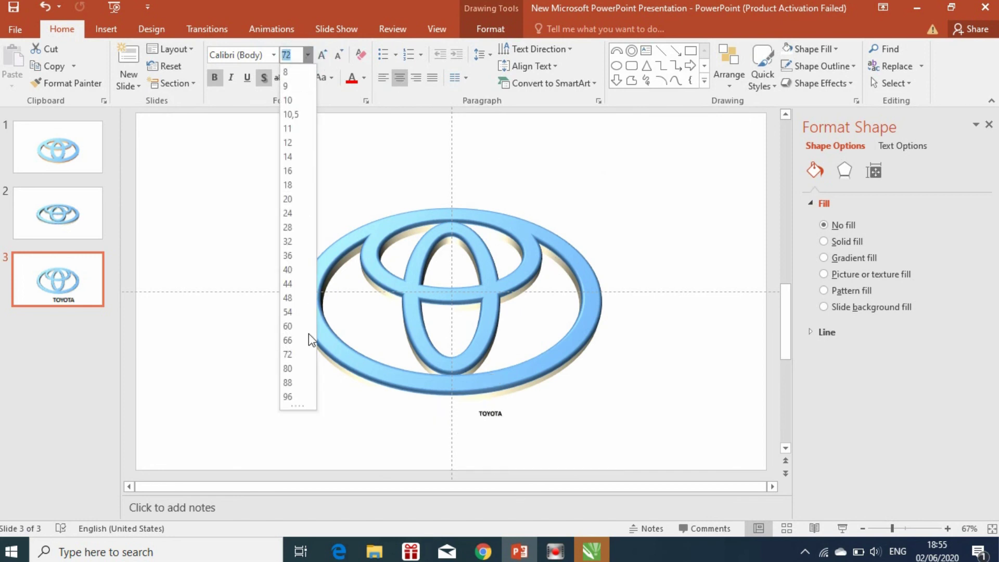
click(296, 389)
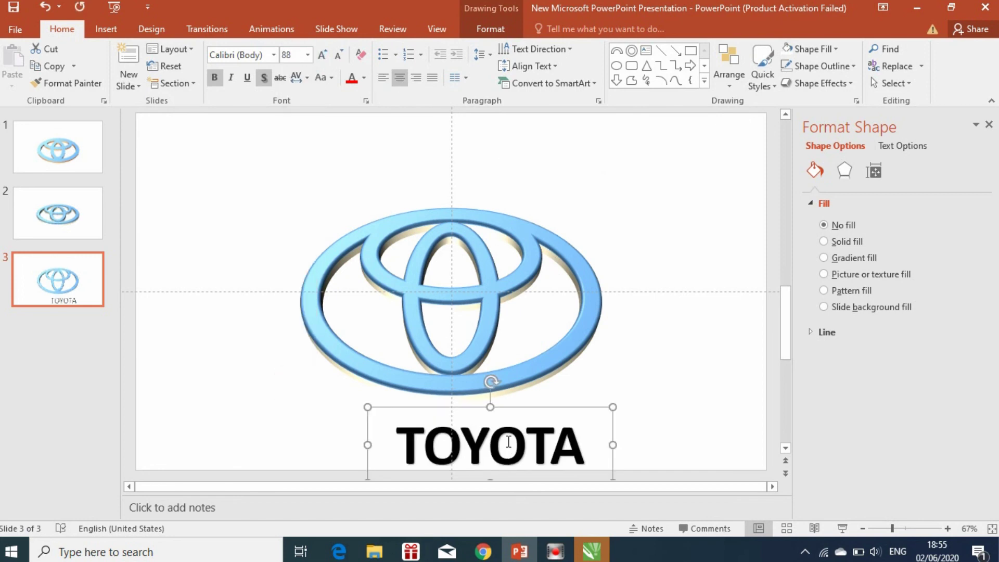
drag(512, 409, 471, 408)
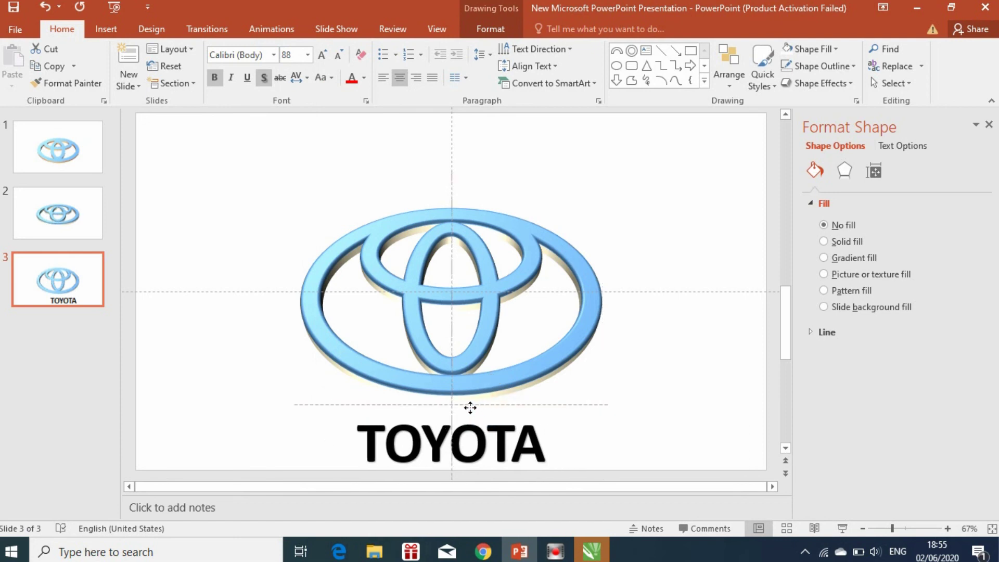
Move the logo picture slightly higher on the slide
click(638, 395)
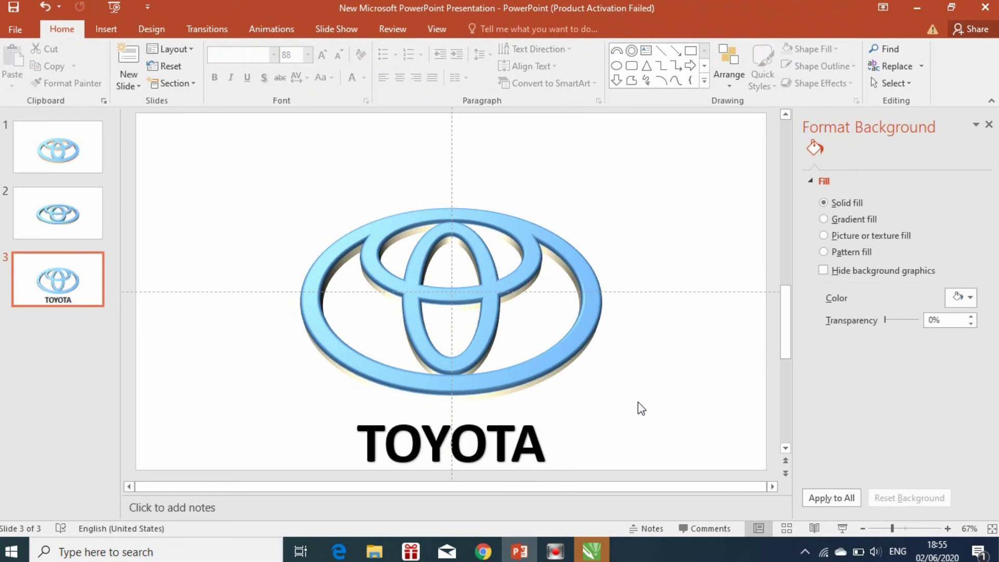
click(503, 307)
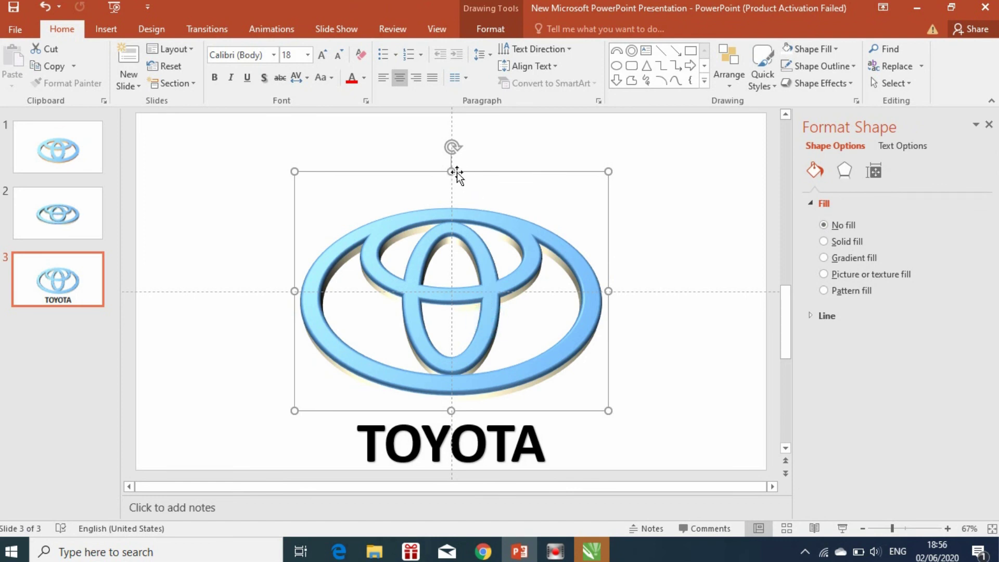
drag(454, 172, 461, 145)
Move the TOYOTA text up closer beneath the logo and present slide 3 full screen
click(475, 422)
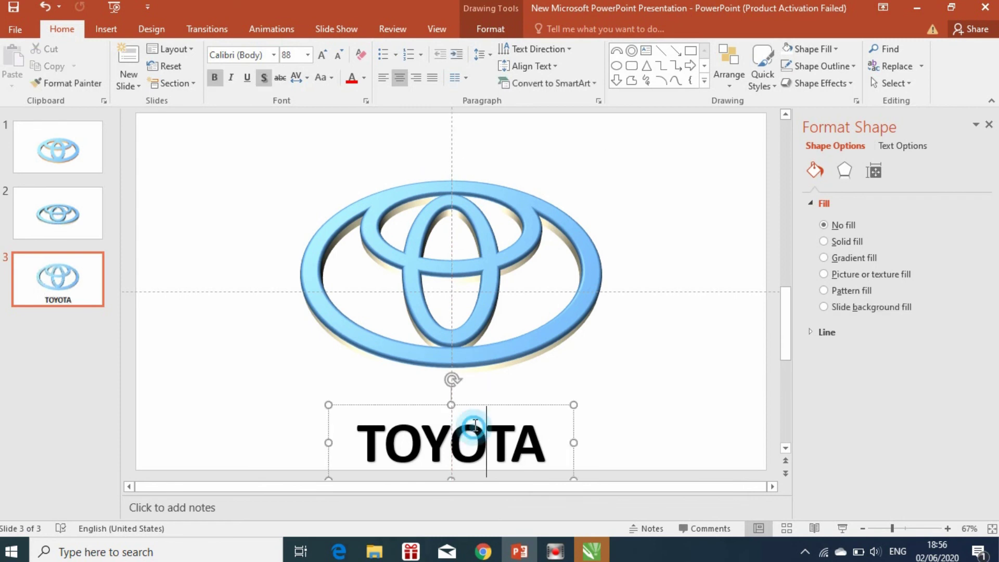
drag(477, 406, 475, 378)
click(623, 370)
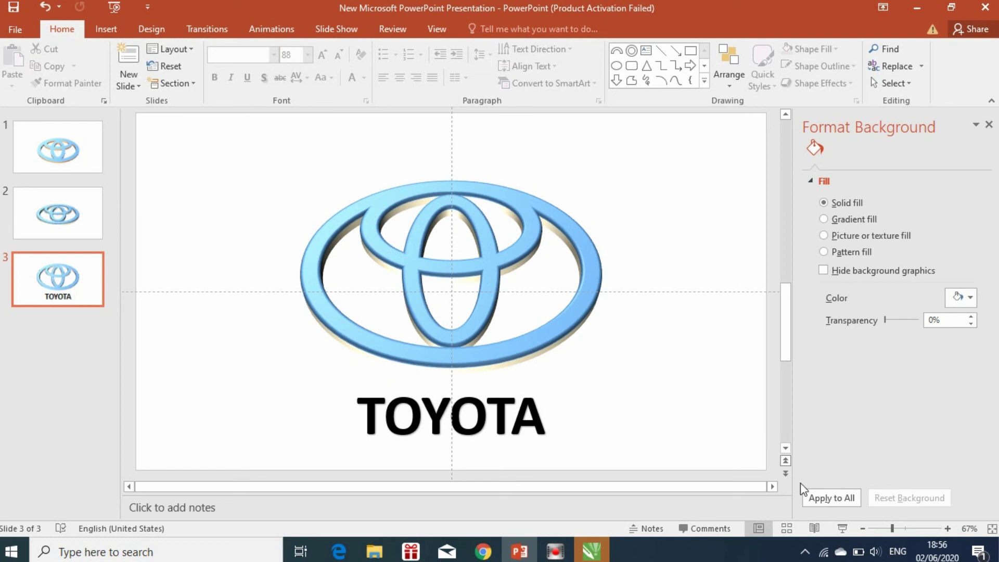
click(845, 532)
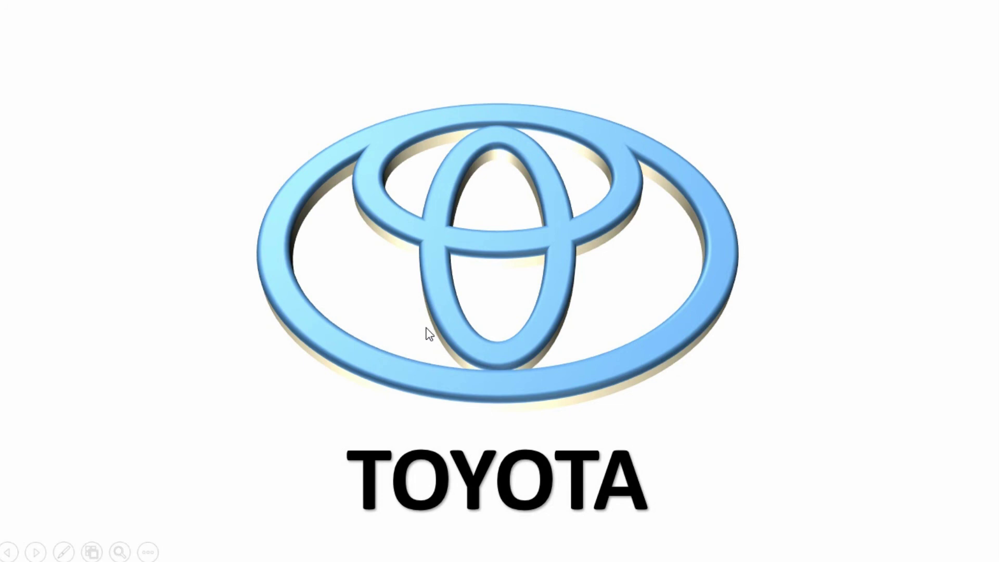
End the slide show and return to normal editing view
key(Escape)
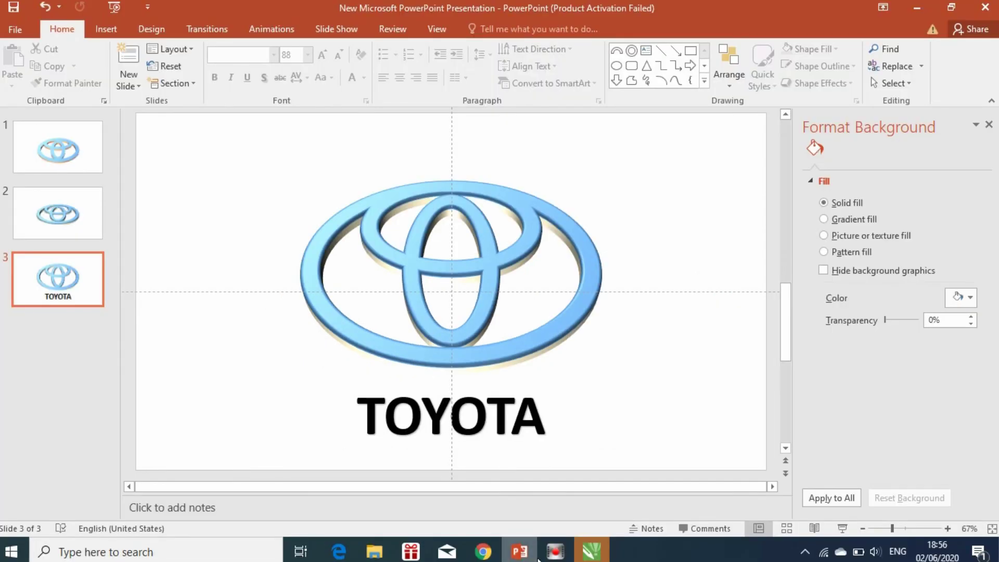